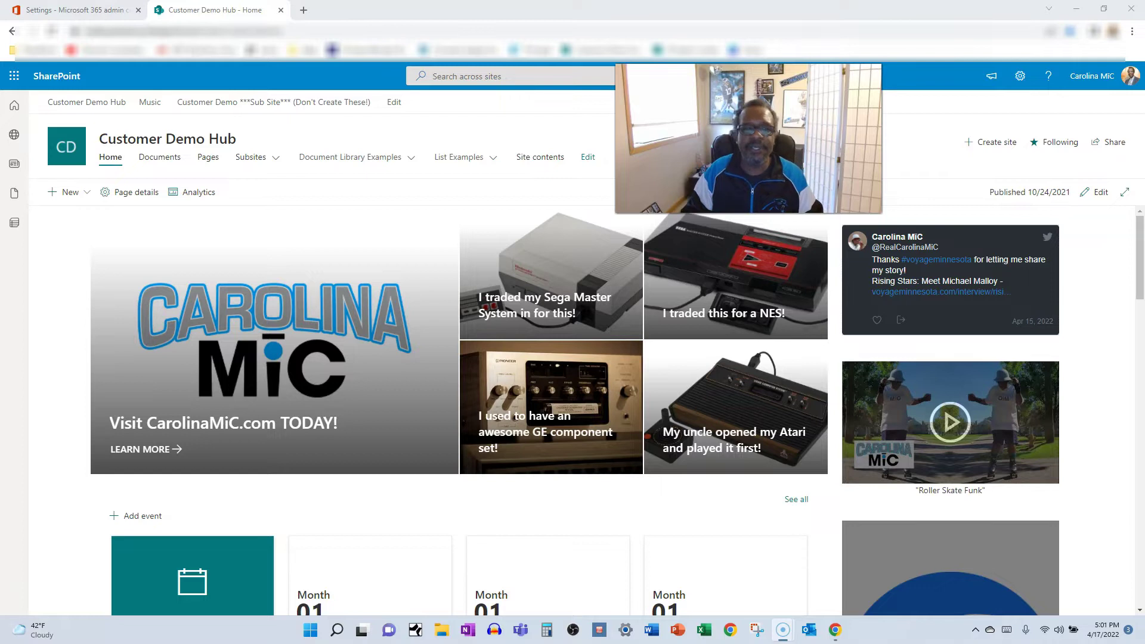
# Create a new list called 'OOOTracker' from the Blank list template.
pyautogui.click(63, 203)
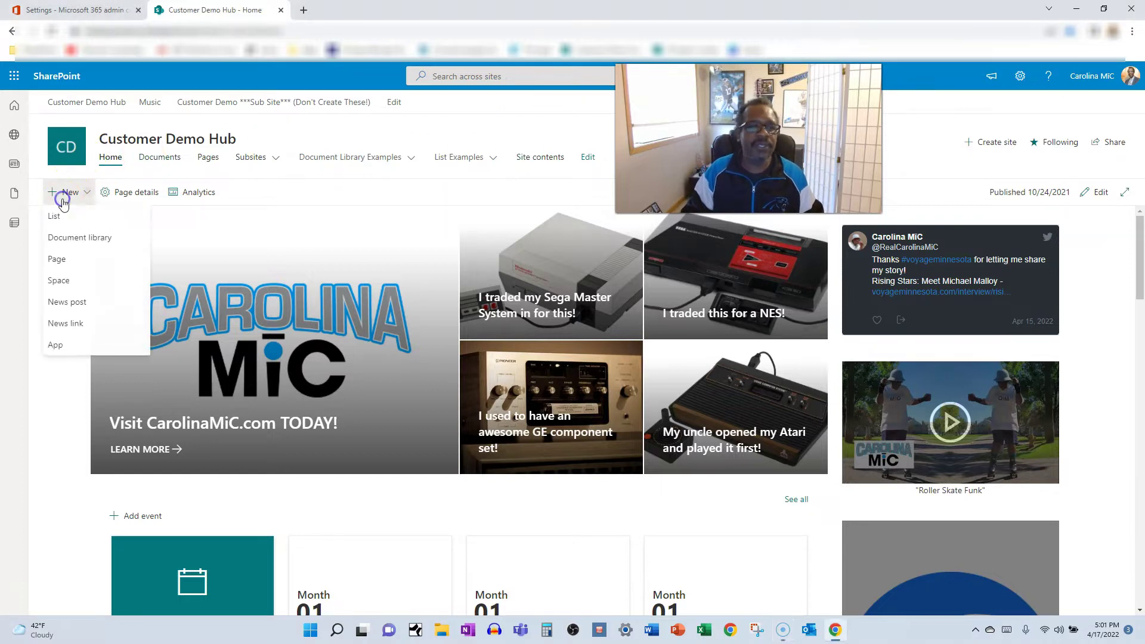
pyautogui.click(68, 218)
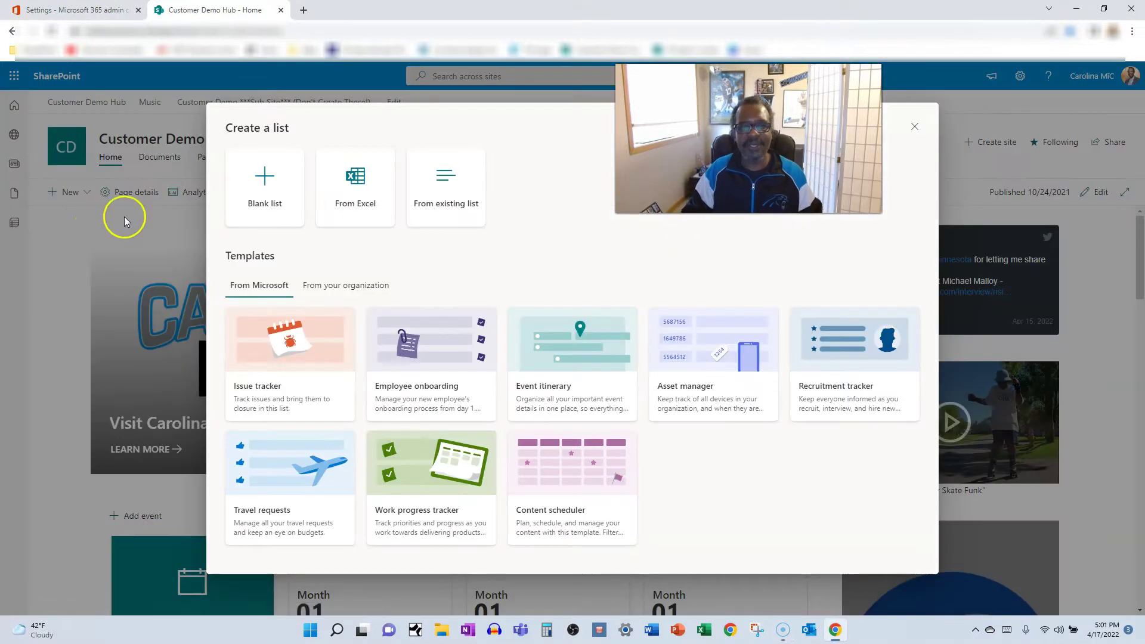
pyautogui.click(260, 185)
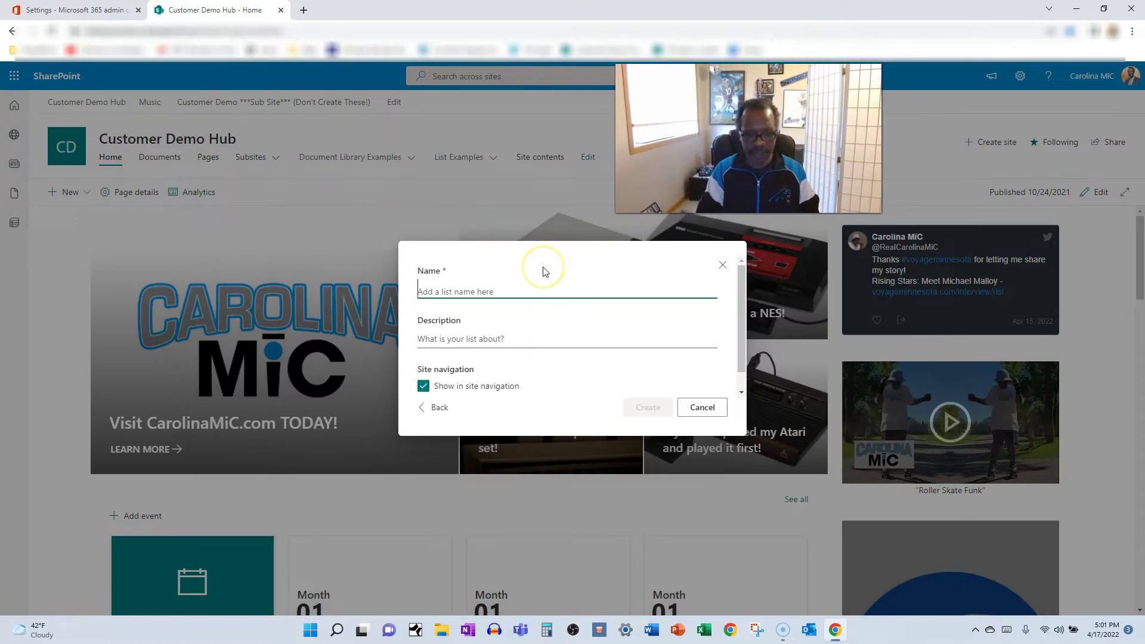
pyautogui.write('O')
pyautogui.press('BackSpace')
pyautogui.write('Out')
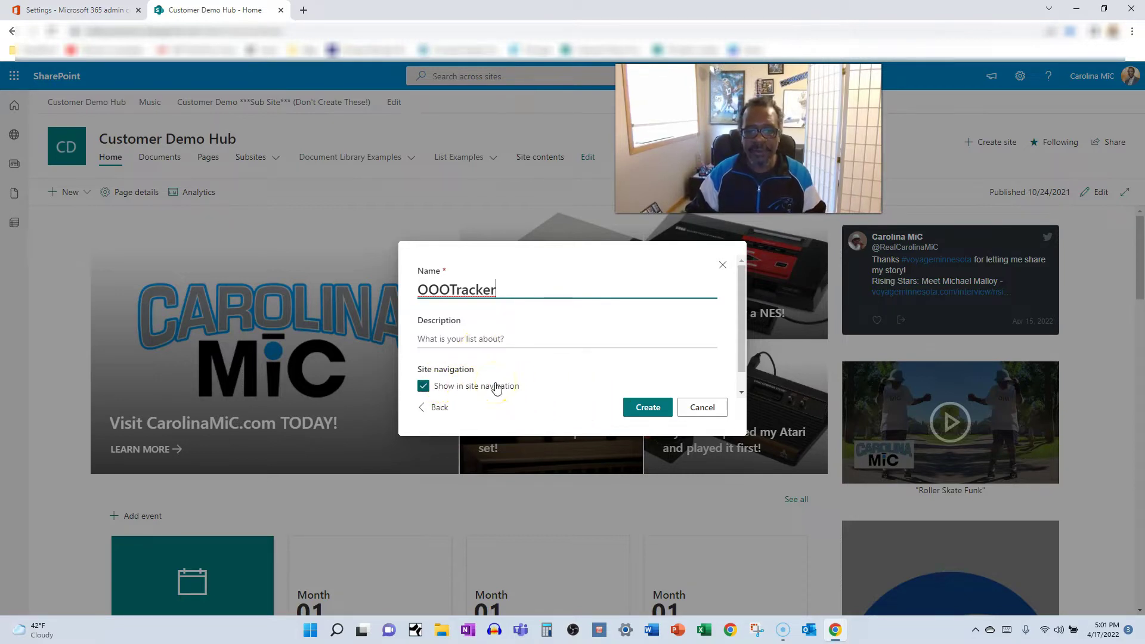
pyautogui.click(641, 404)
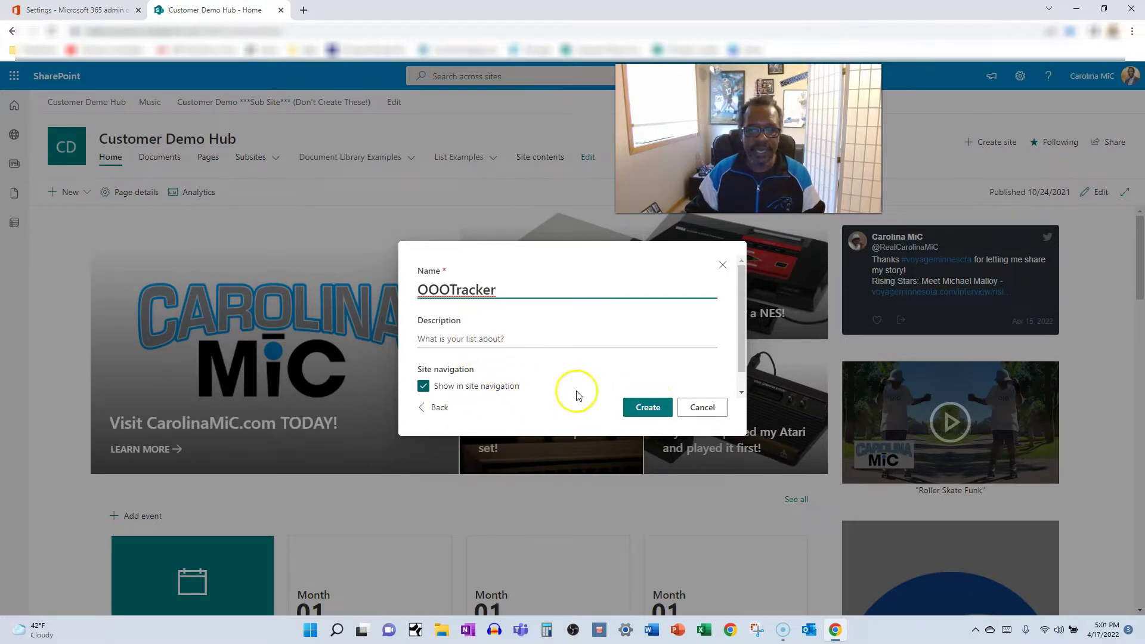
pyautogui.click(644, 408)
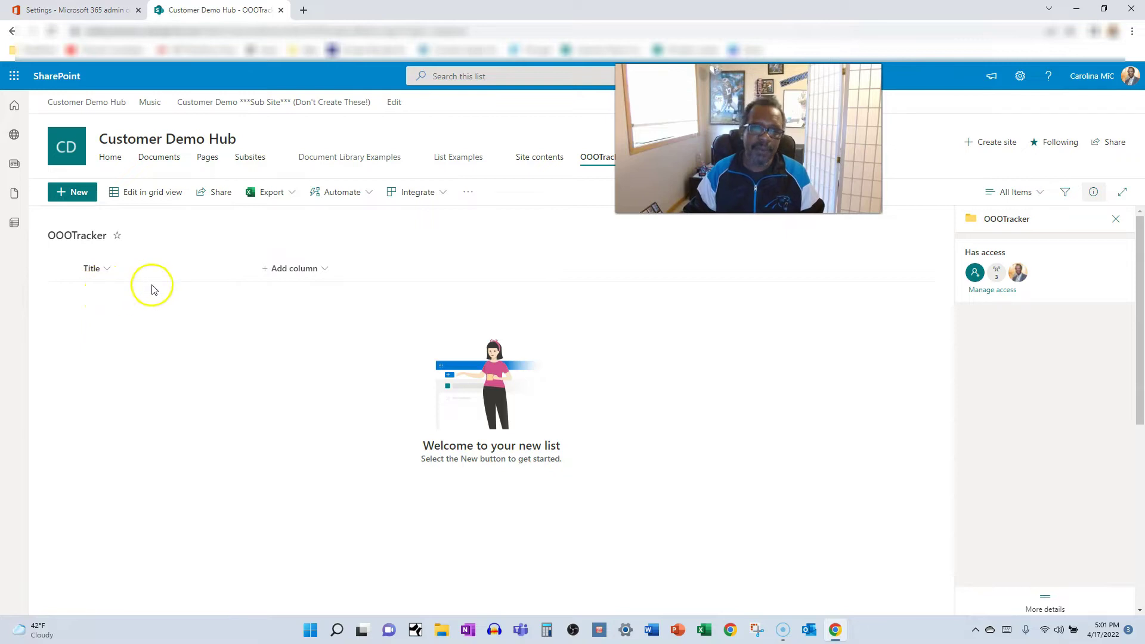
# Add two date and time columns, OOOStart and OOOEnd, to the list.
pyautogui.click(325, 272)
pyautogui.click(433, 395)
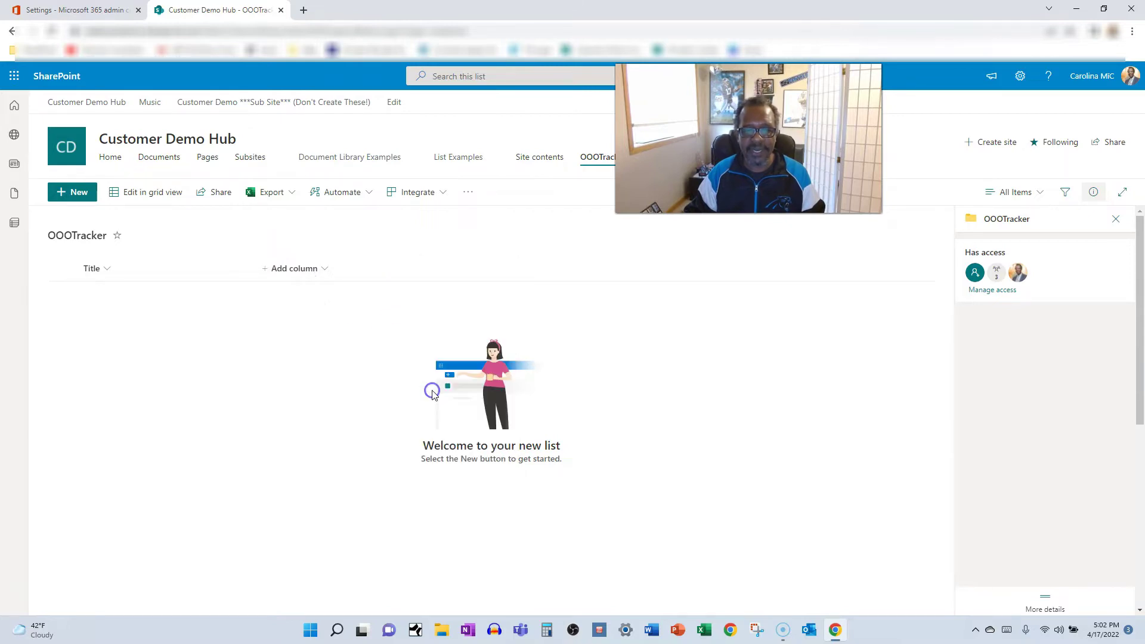
pyautogui.write('O')
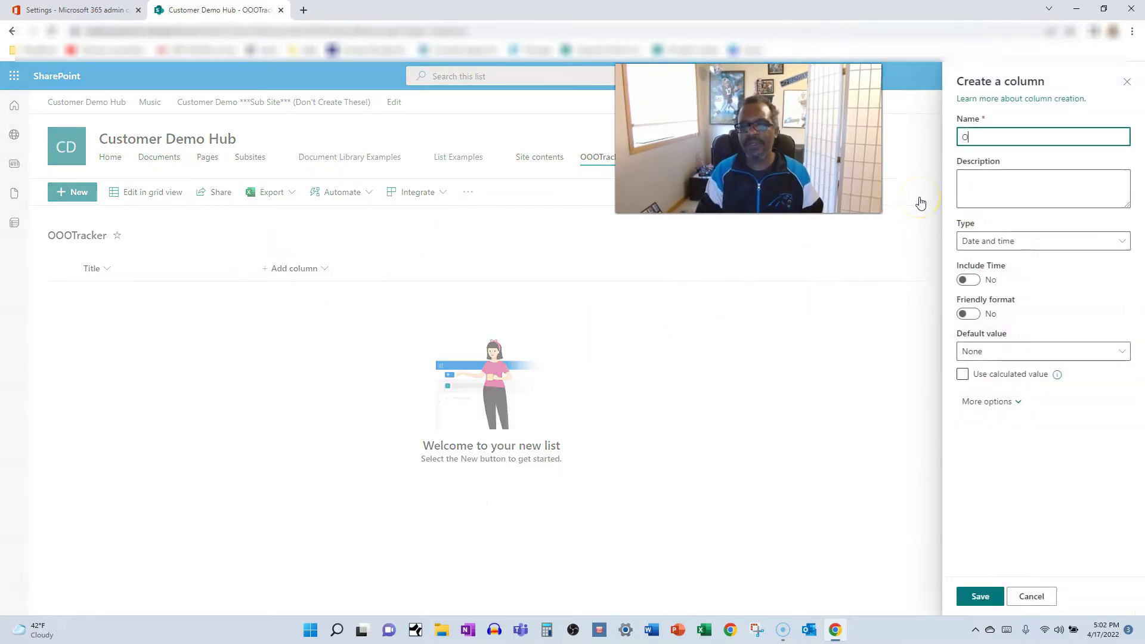
pyautogui.write('OOStart')
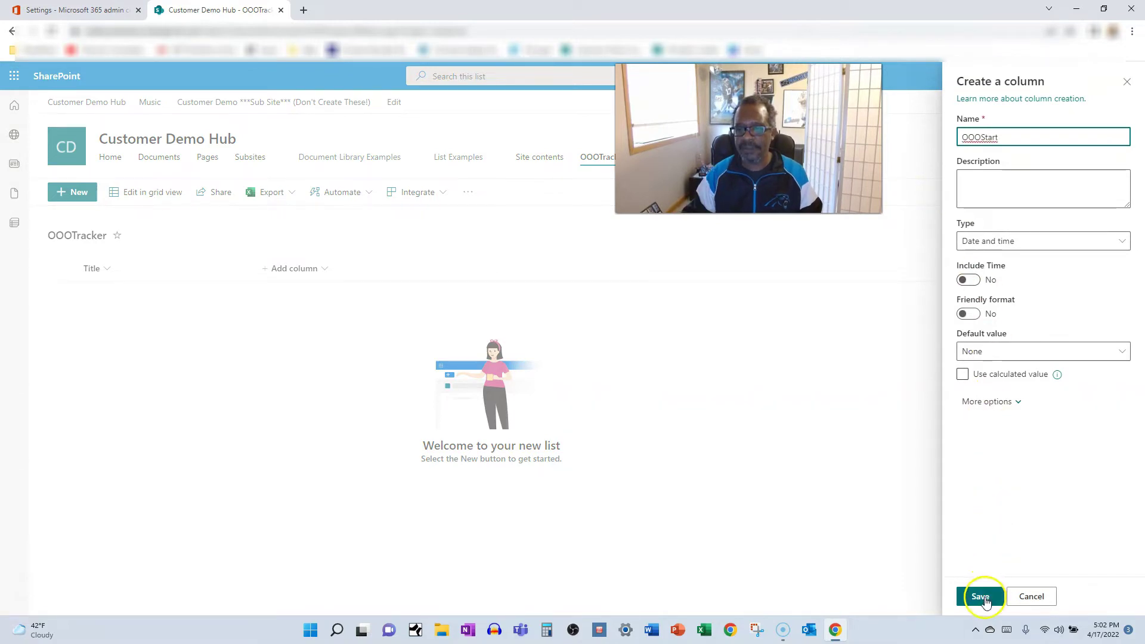
pyautogui.click(980, 596)
pyautogui.click(366, 269)
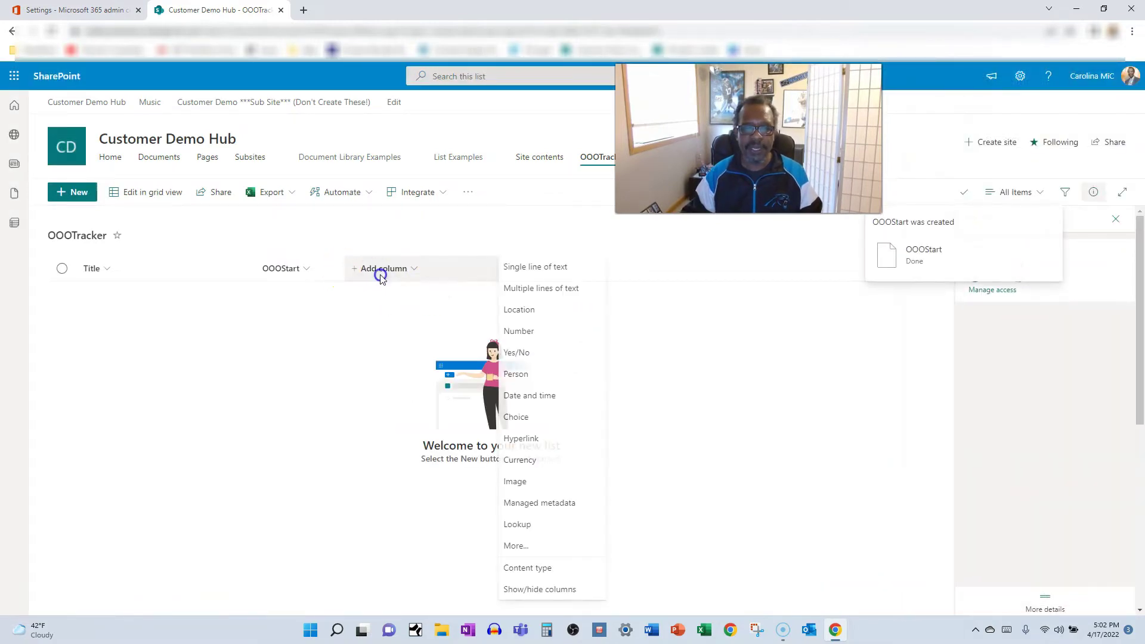
pyautogui.click(530, 396)
pyautogui.write('OOP')
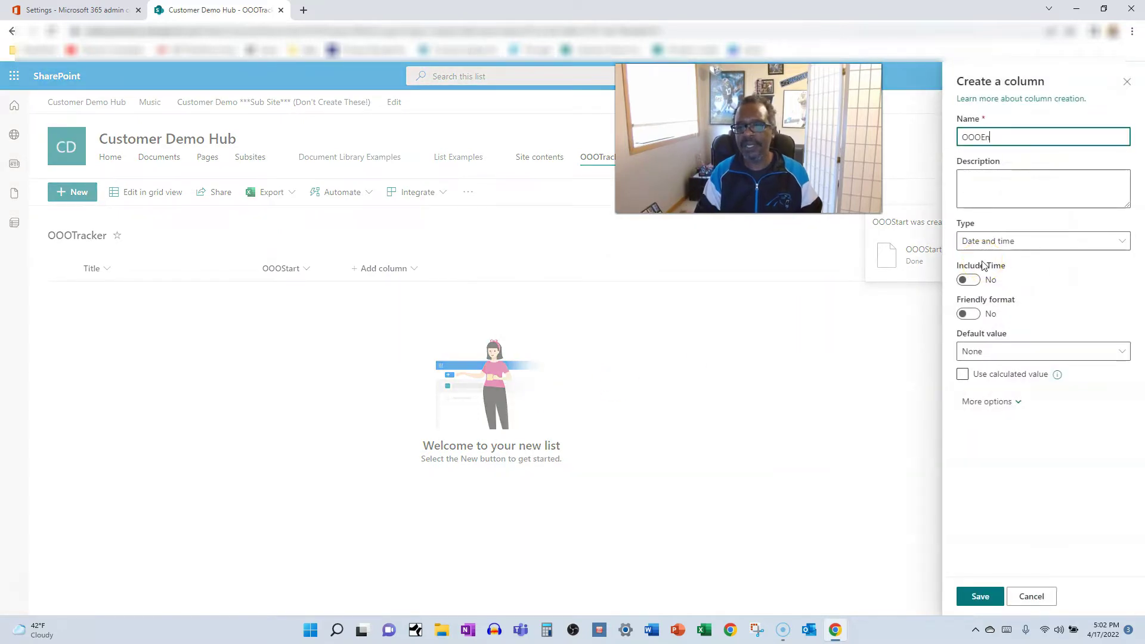
pyautogui.write('End')
pyautogui.click(979, 597)
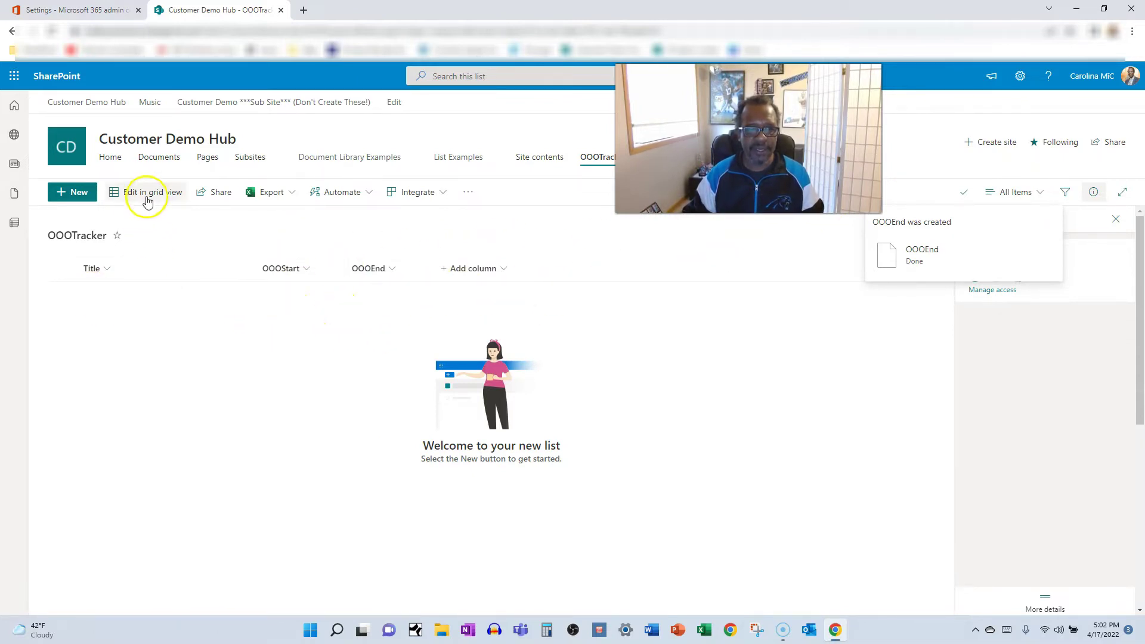
# Begin a Person column named 'Name'.
pyautogui.click(255, 254)
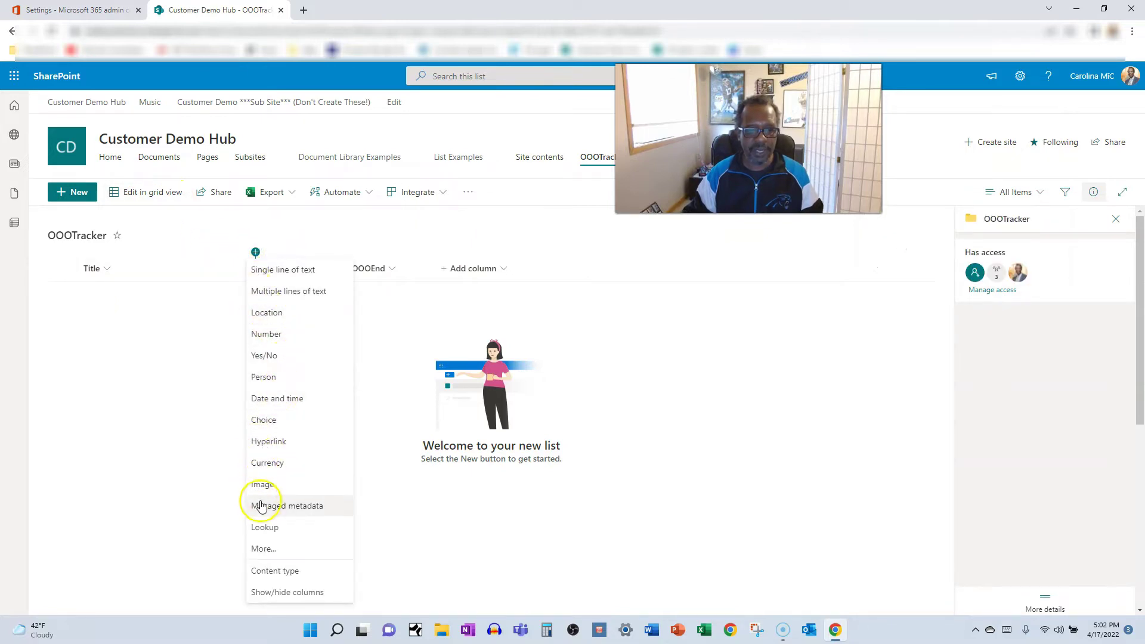
pyautogui.click(263, 381)
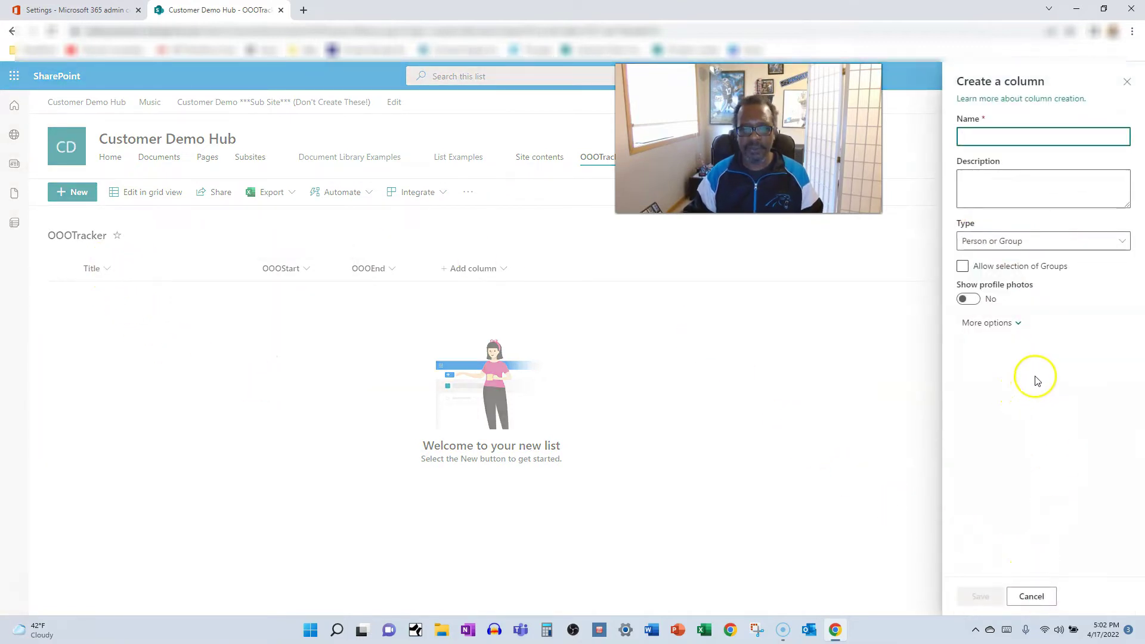
pyautogui.write('N')
pyautogui.press('BackSpace')
pyautogui.write('Name')
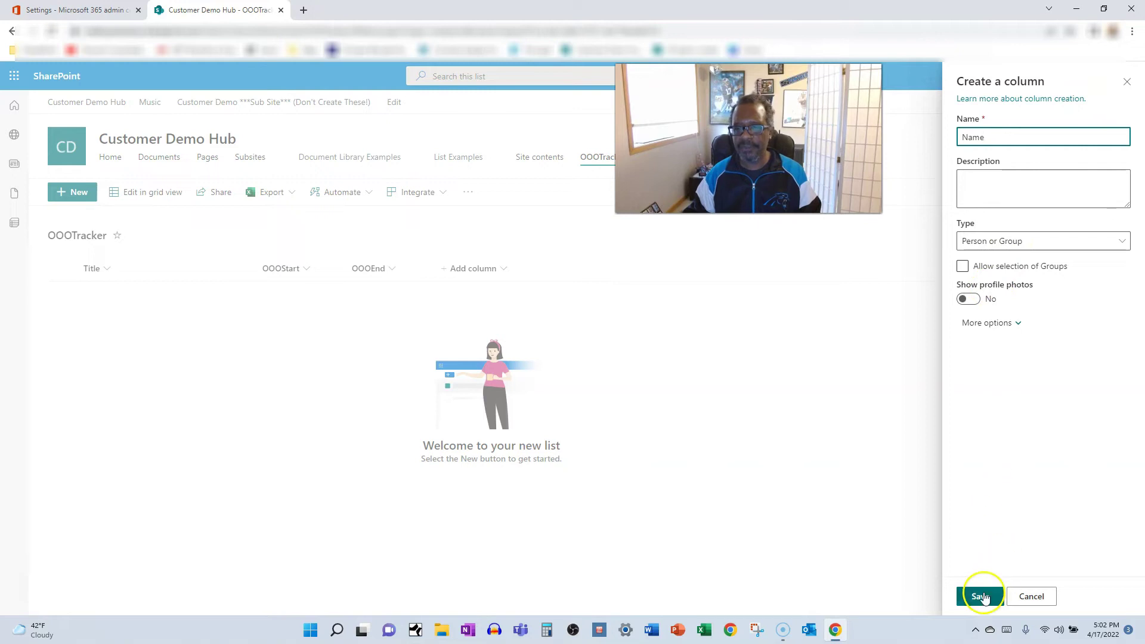
# Save the Name column and hide Title so the view shows Name, OOOStart and OOOEnd.
pyautogui.click(980, 596)
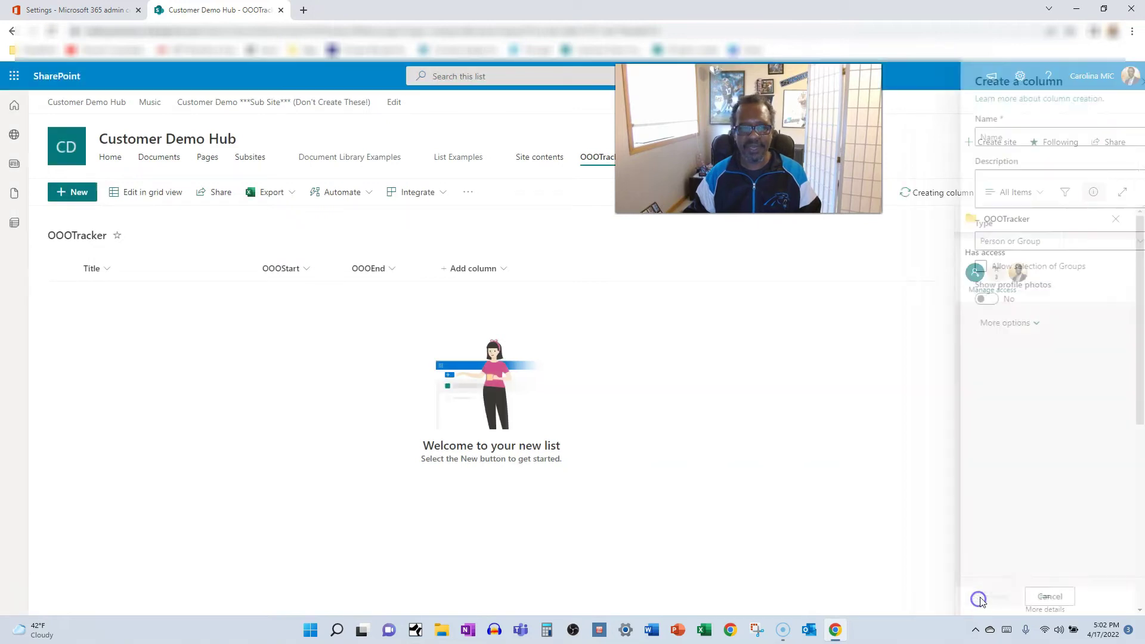
pyautogui.click(103, 269)
pyautogui.moveTo(127, 391)
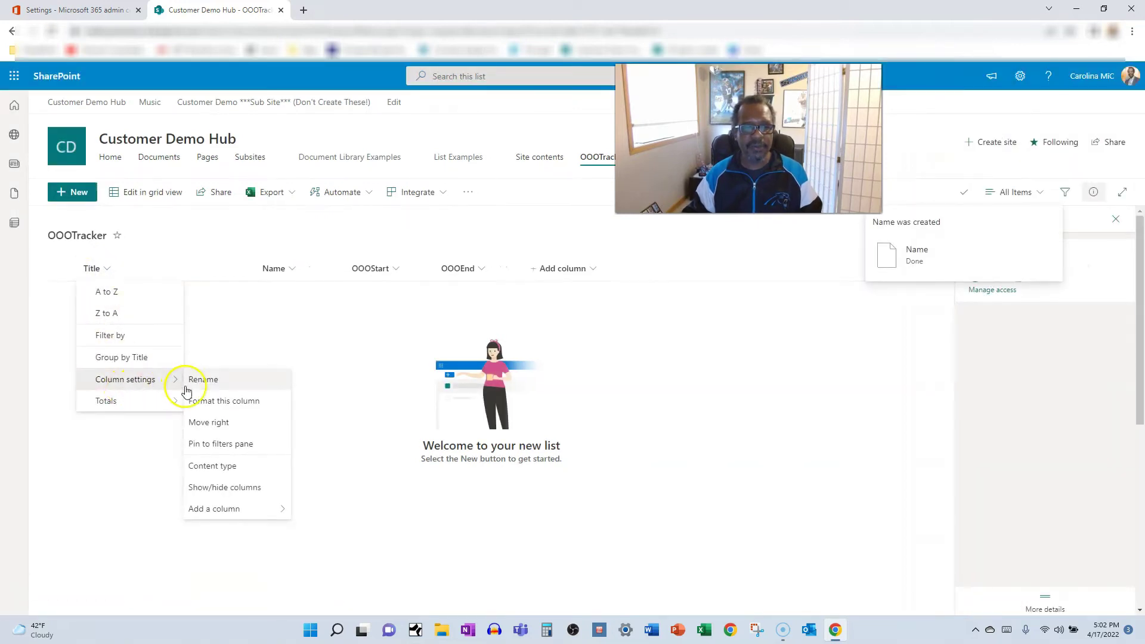
pyautogui.moveTo(180, 393)
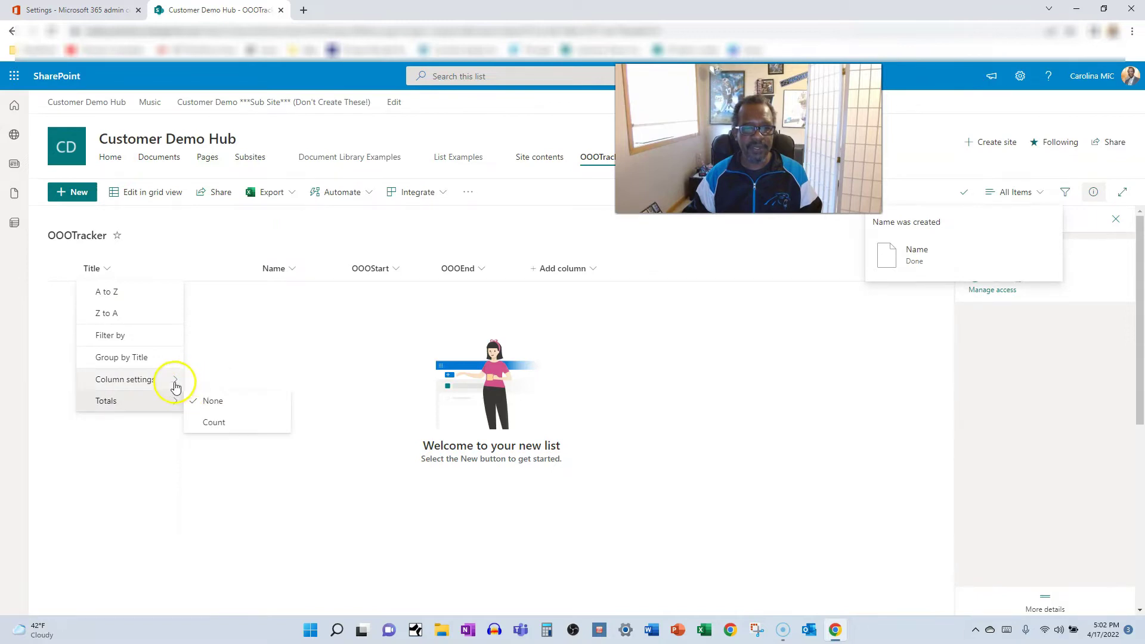
pyautogui.click(234, 487)
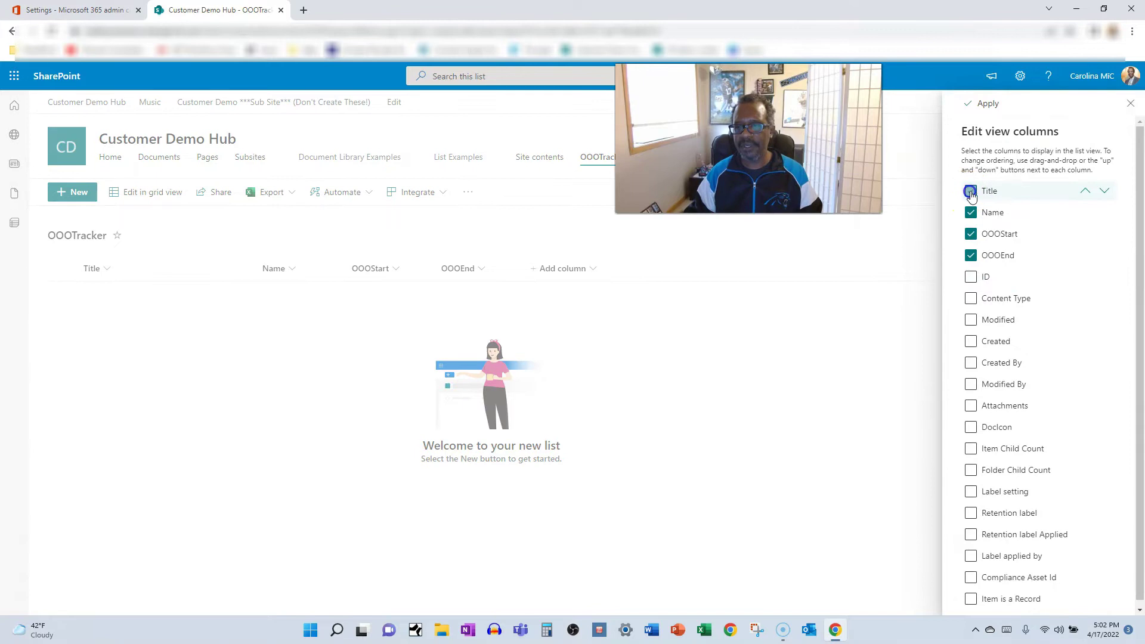
pyautogui.click(988, 103)
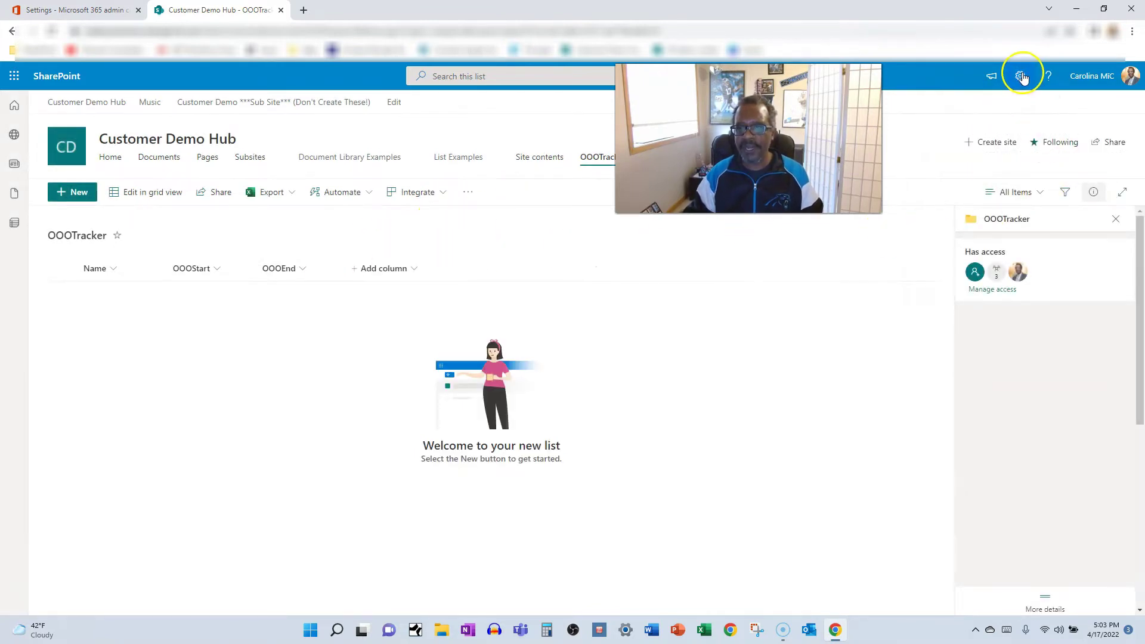
pyautogui.click(1020, 76)
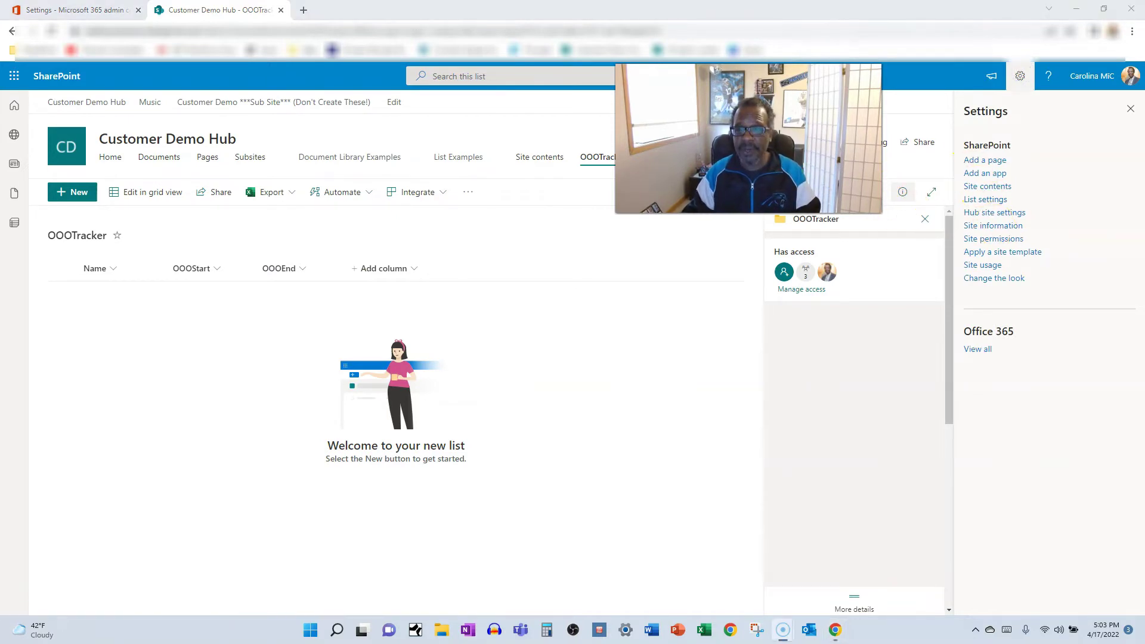
# Enable content types in the OOOTracker list's advanced settings.
pyautogui.click(984, 200)
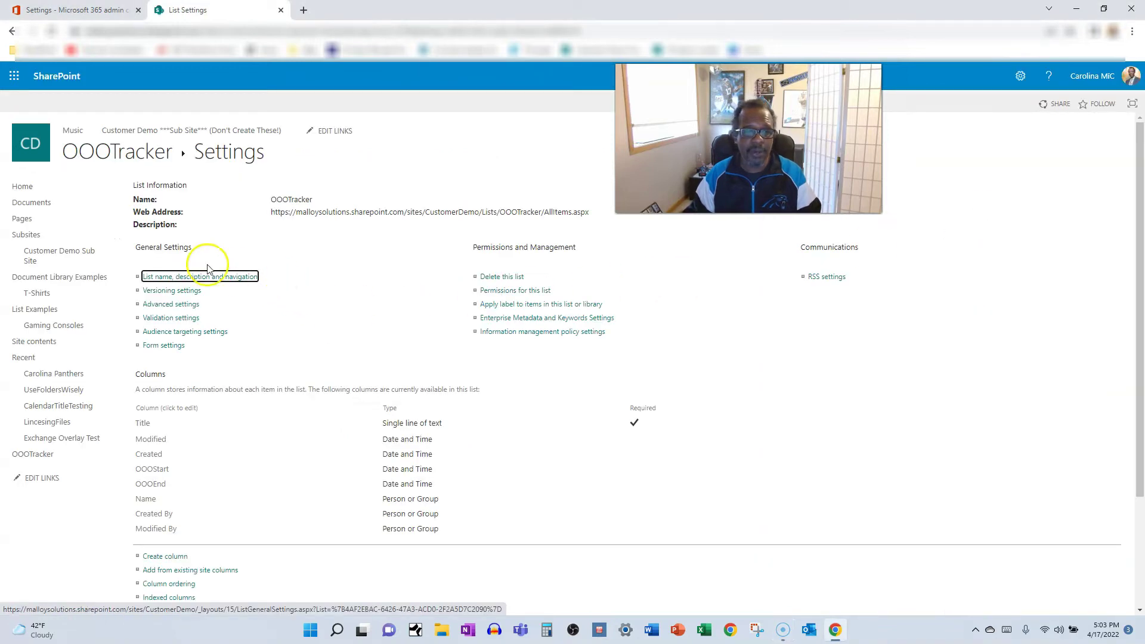
pyautogui.click(165, 303)
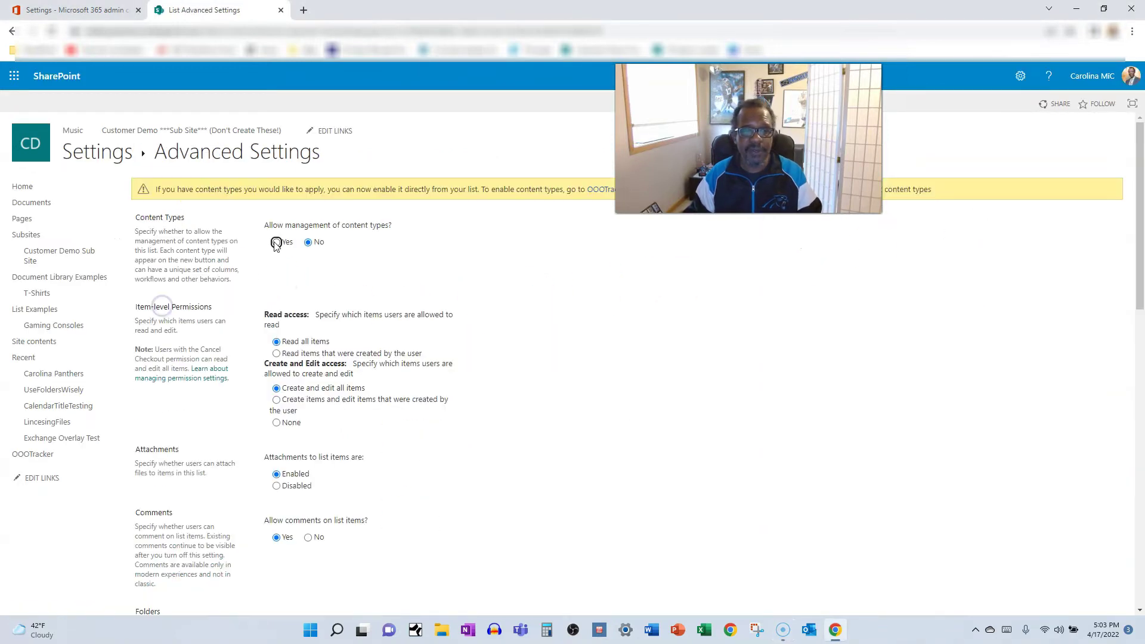
pyautogui.scroll(-15, 338, 318)
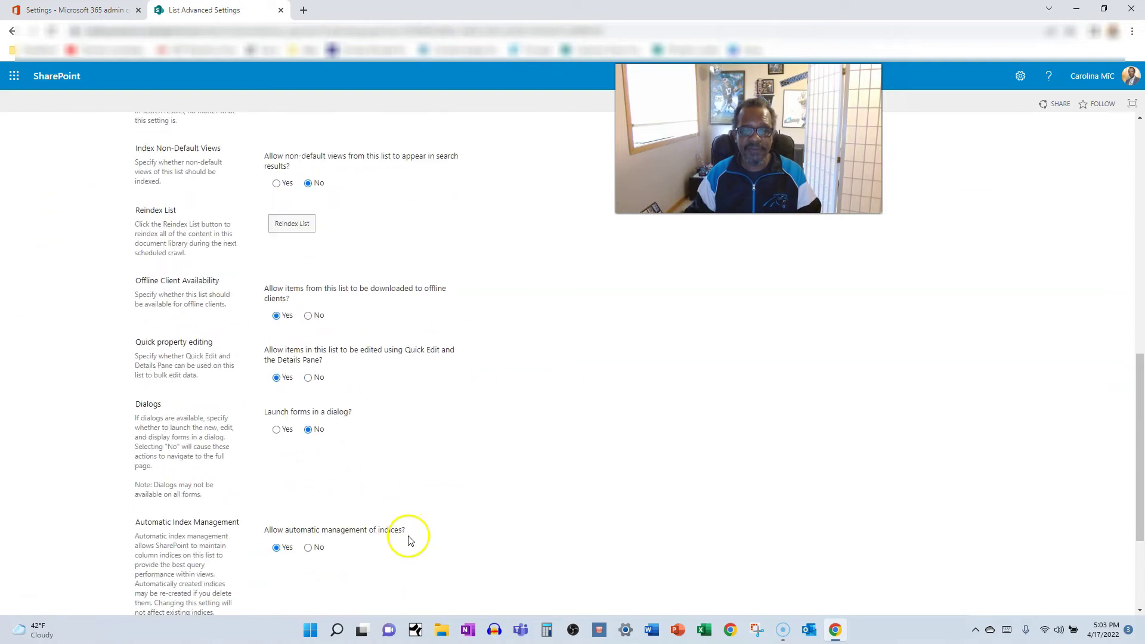
pyautogui.click(406, 559)
pyautogui.scroll(-3, 214, 453)
pyautogui.scroll(1, 200, 464)
# Make the Title column hidden in the Item content type and return to the list.
pyautogui.click(144, 285)
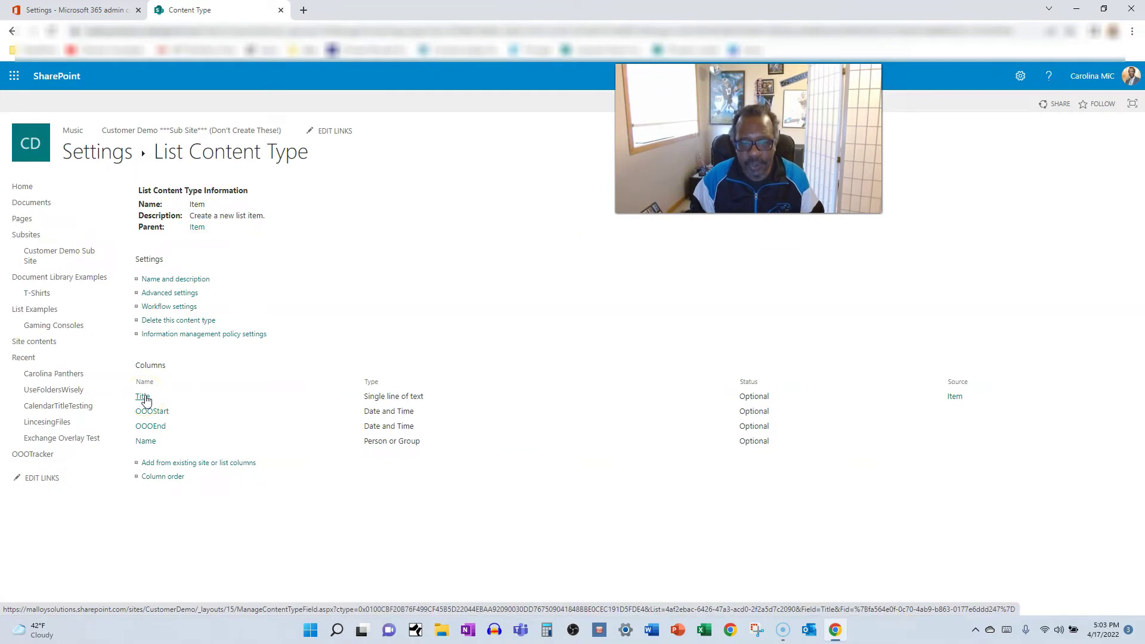
pyautogui.click(146, 399)
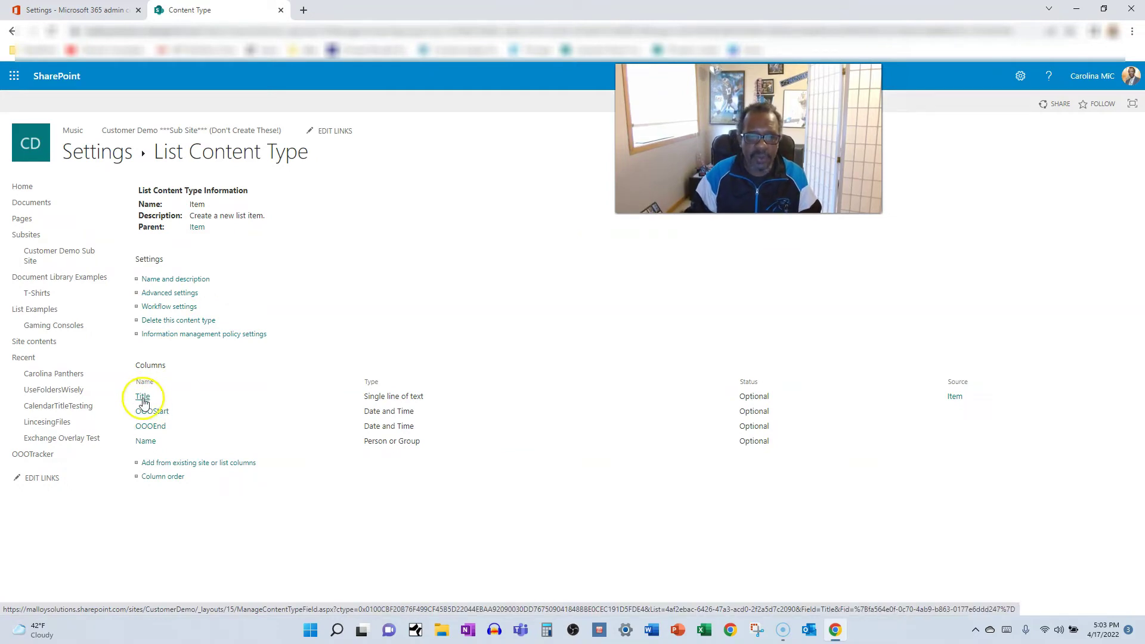
pyautogui.click(141, 398)
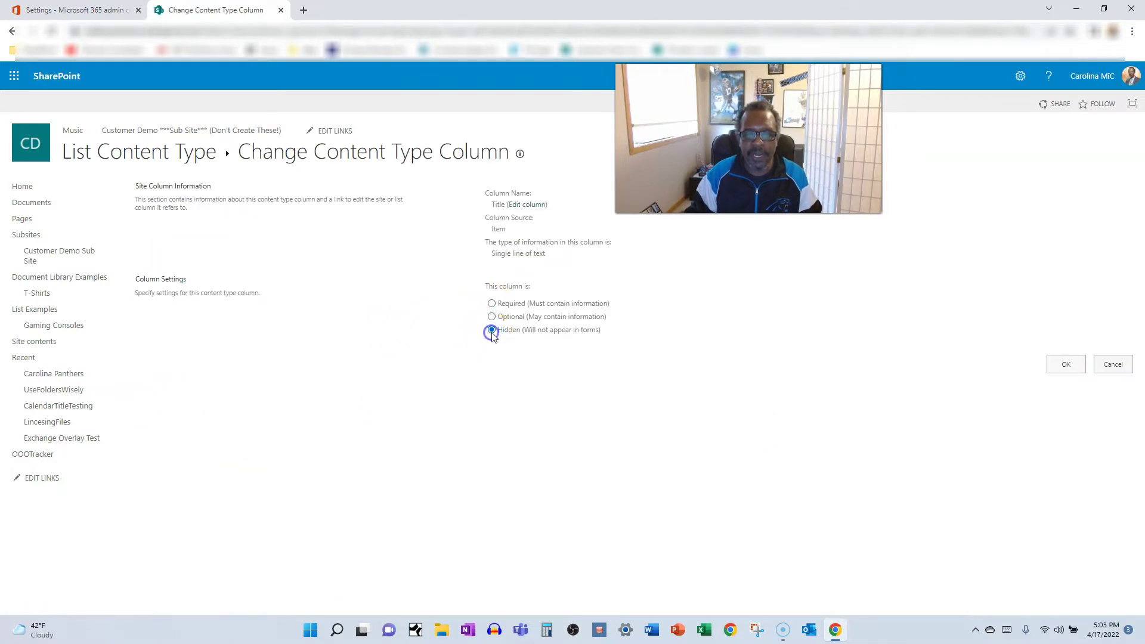
pyautogui.click(1064, 364)
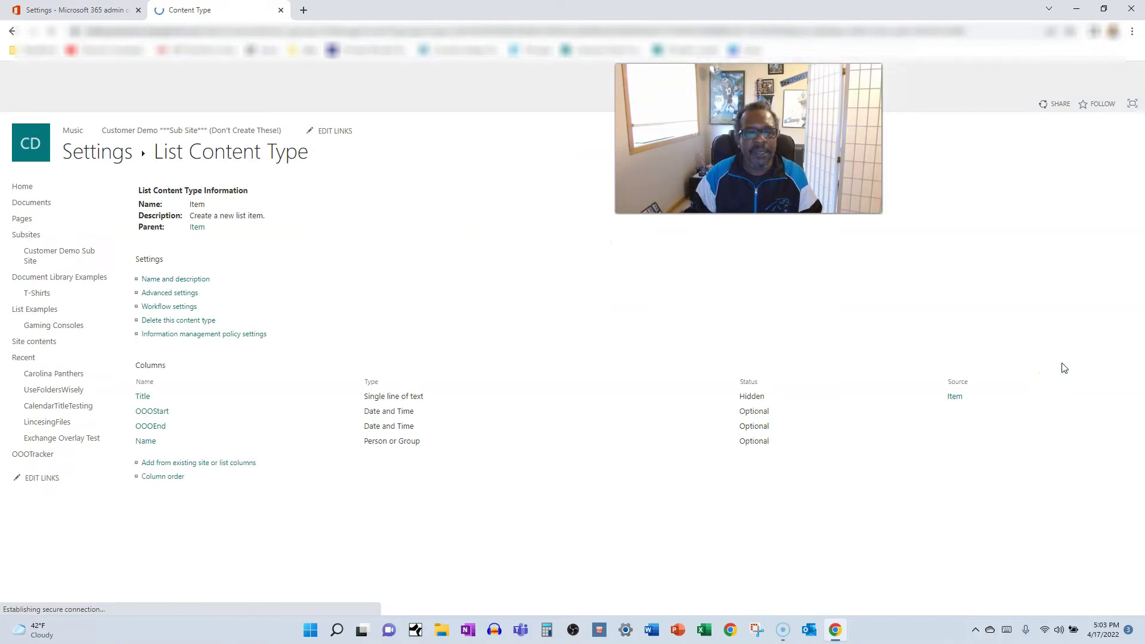
pyautogui.click(98, 158)
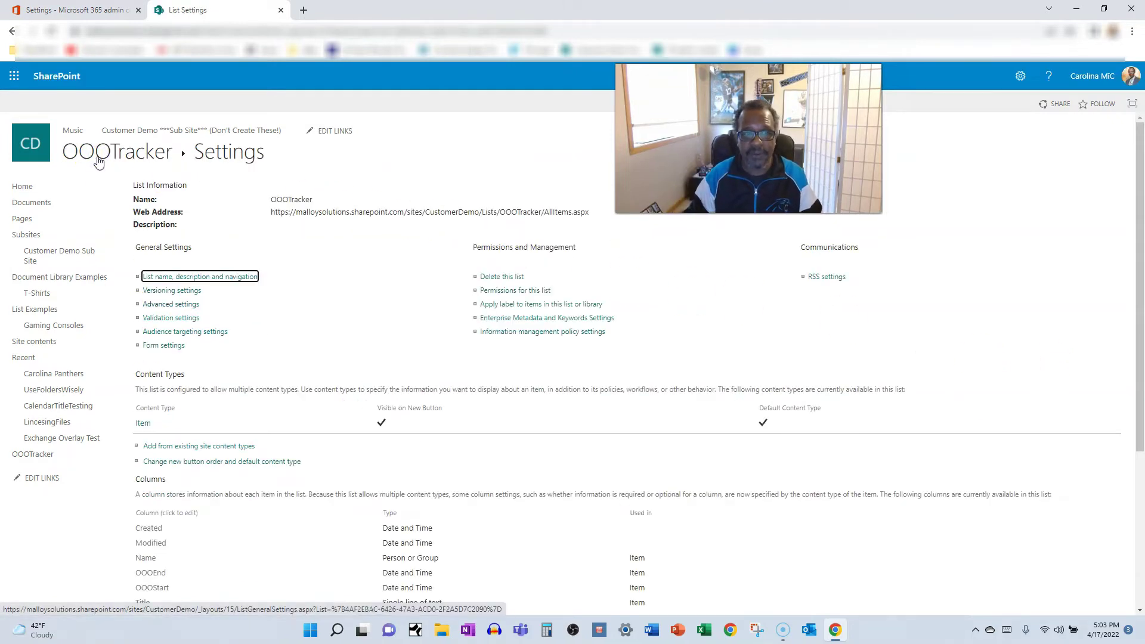
pyautogui.click(99, 160)
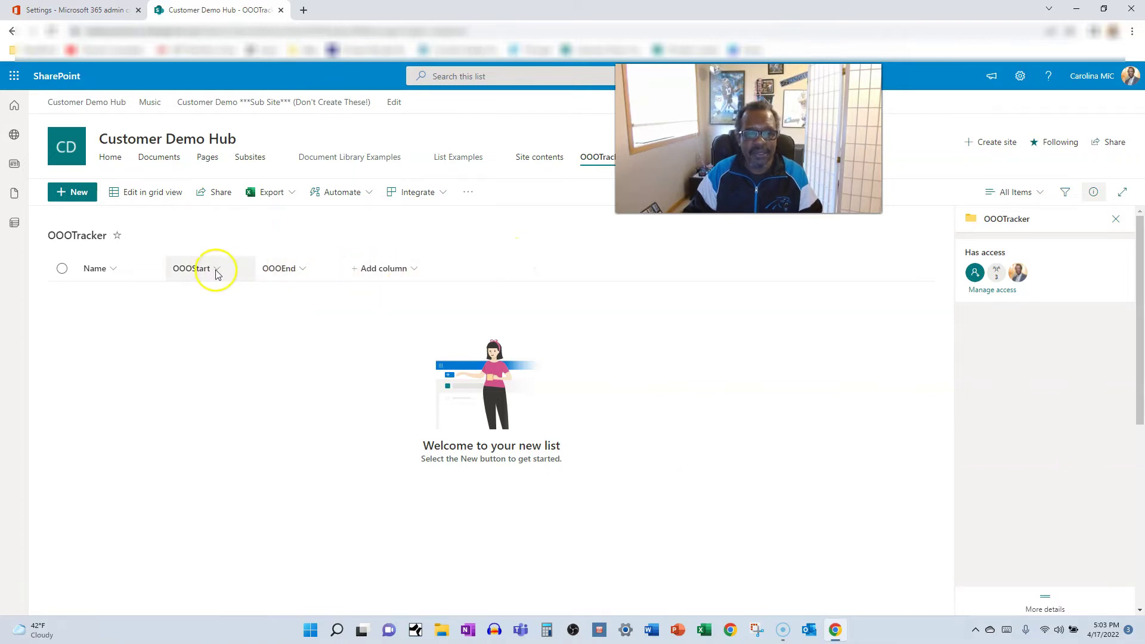
# In grid view, enter the first person's absence from 4/19/2022 to 4/22/2022.
pyautogui.click(124, 190)
pyautogui.click(110, 293)
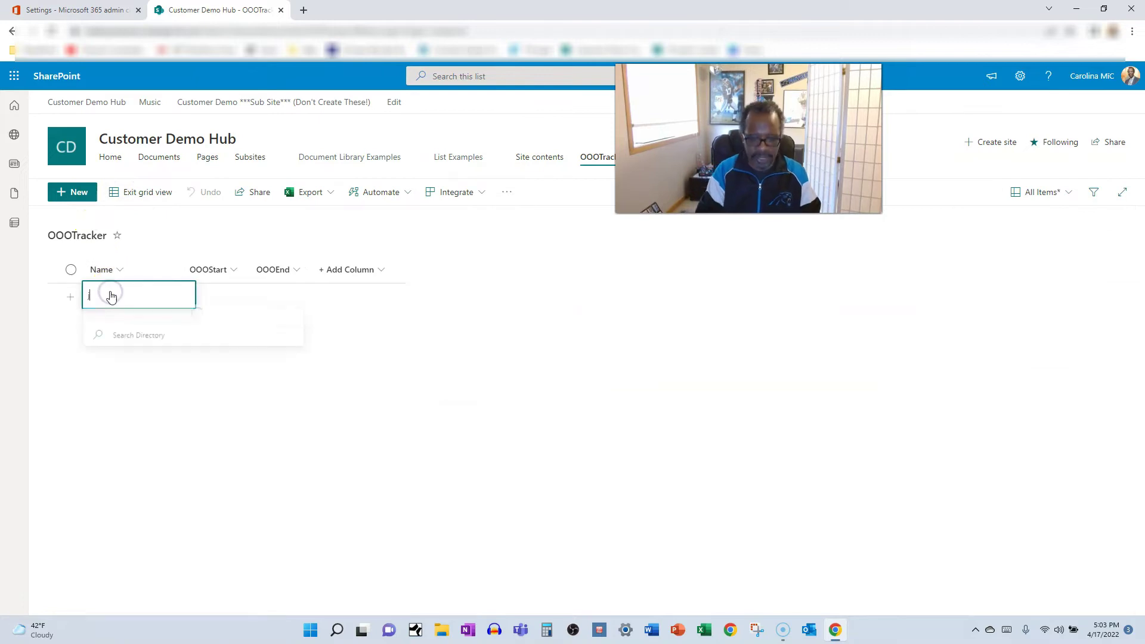
pyautogui.write('jake')
pyautogui.press('Return')
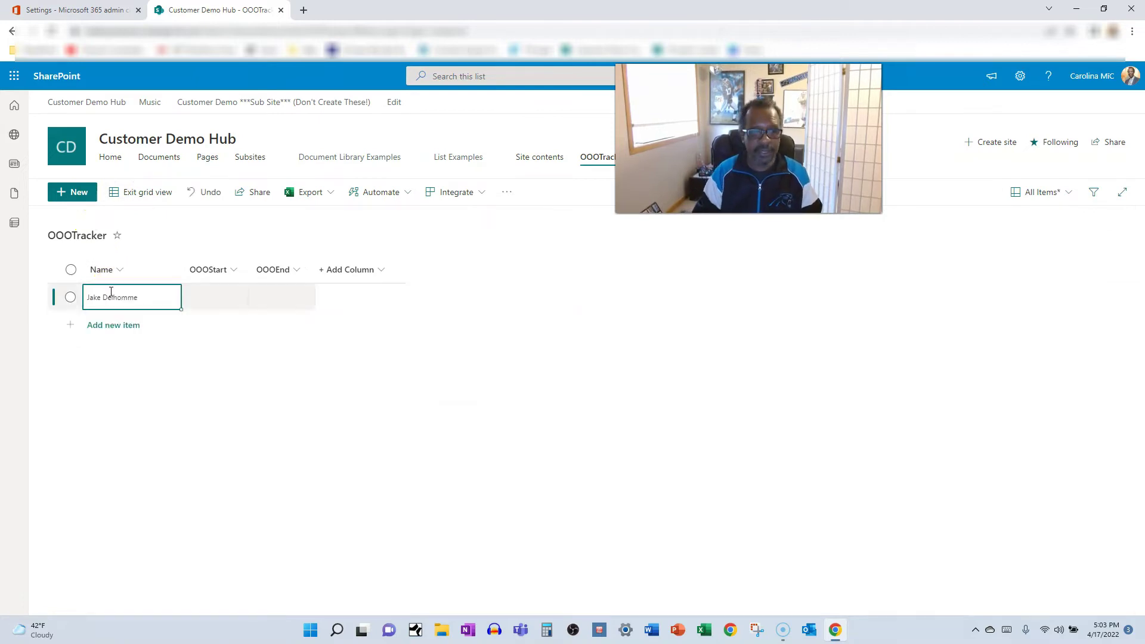
pyautogui.press('Tab')
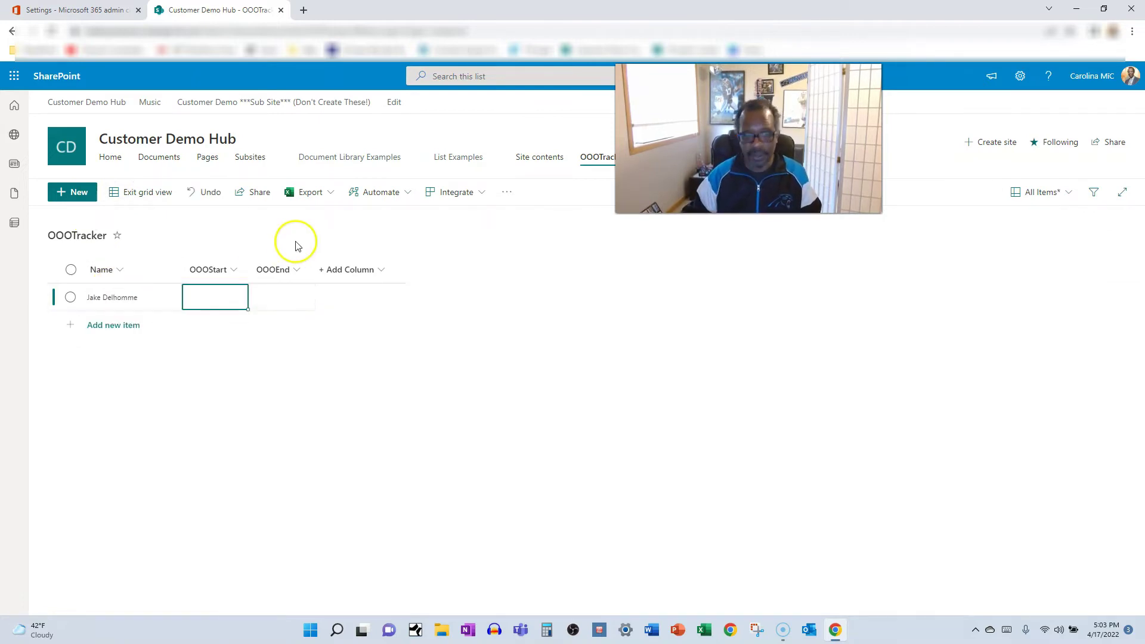
pyautogui.click(234, 414)
pyautogui.click(271, 307)
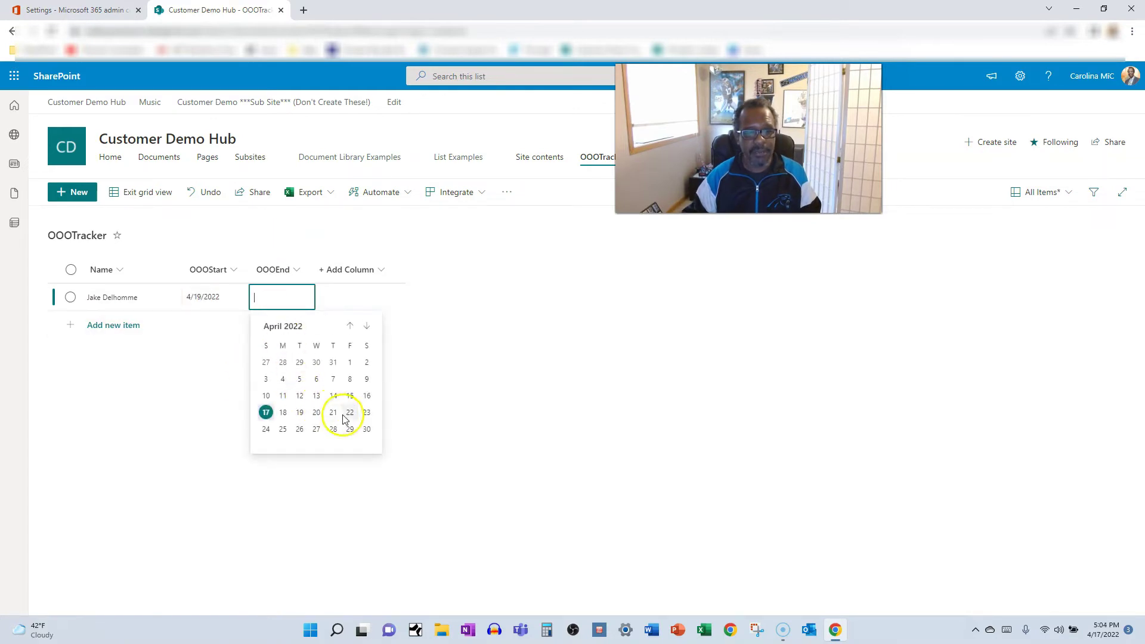
pyautogui.click(346, 415)
# Add a second person's absence from 4/26/2022 to 4/29/2022.
pyautogui.click(113, 325)
pyautogui.write('Steve Smith')
pyautogui.press('Return')
pyautogui.click(216, 325)
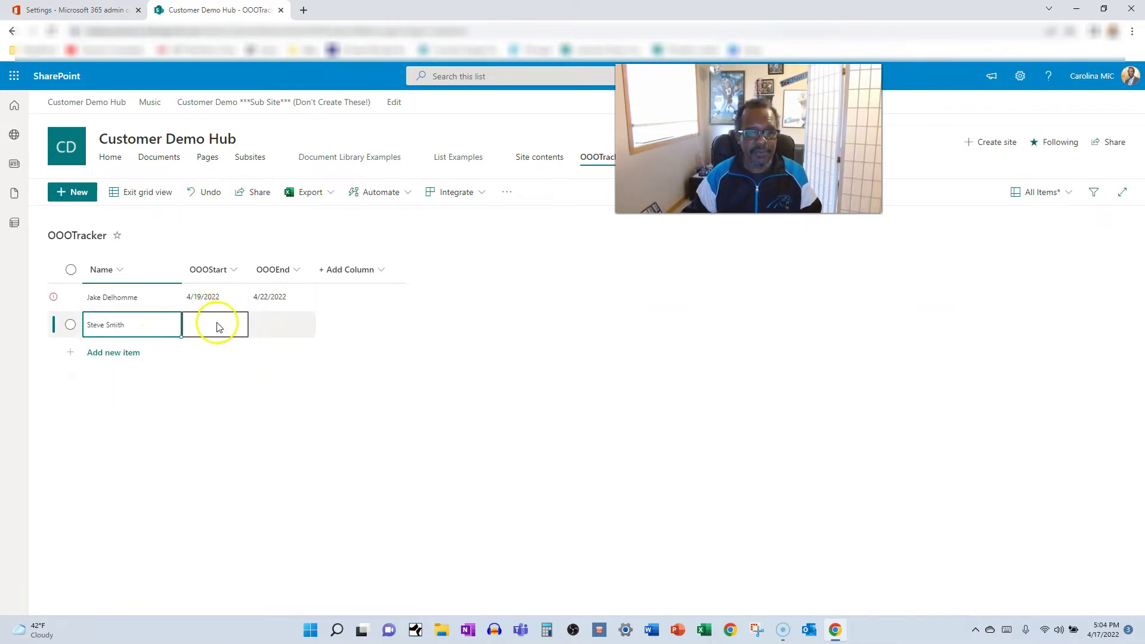
pyautogui.click(217, 321)
pyautogui.click(232, 456)
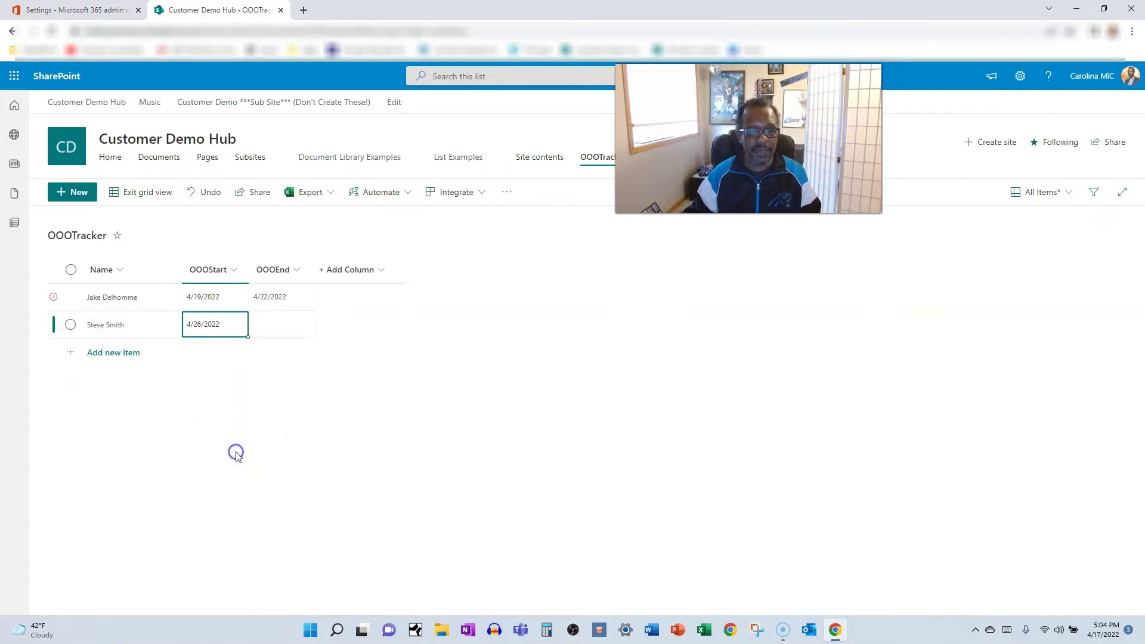
pyautogui.click(252, 327)
pyautogui.click(255, 330)
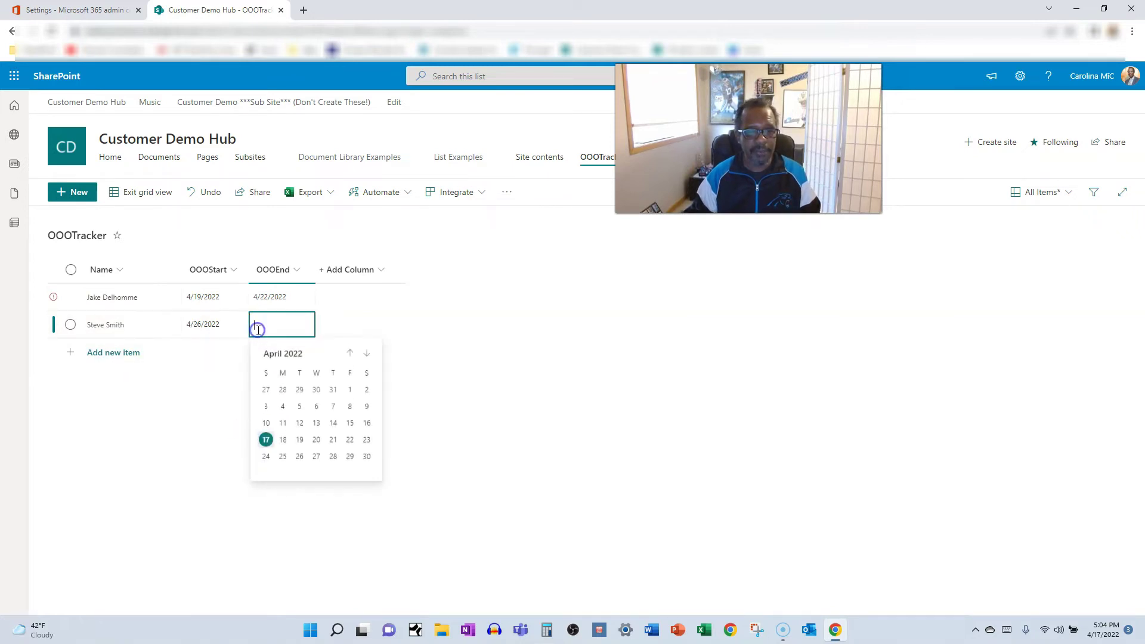
pyautogui.click(344, 461)
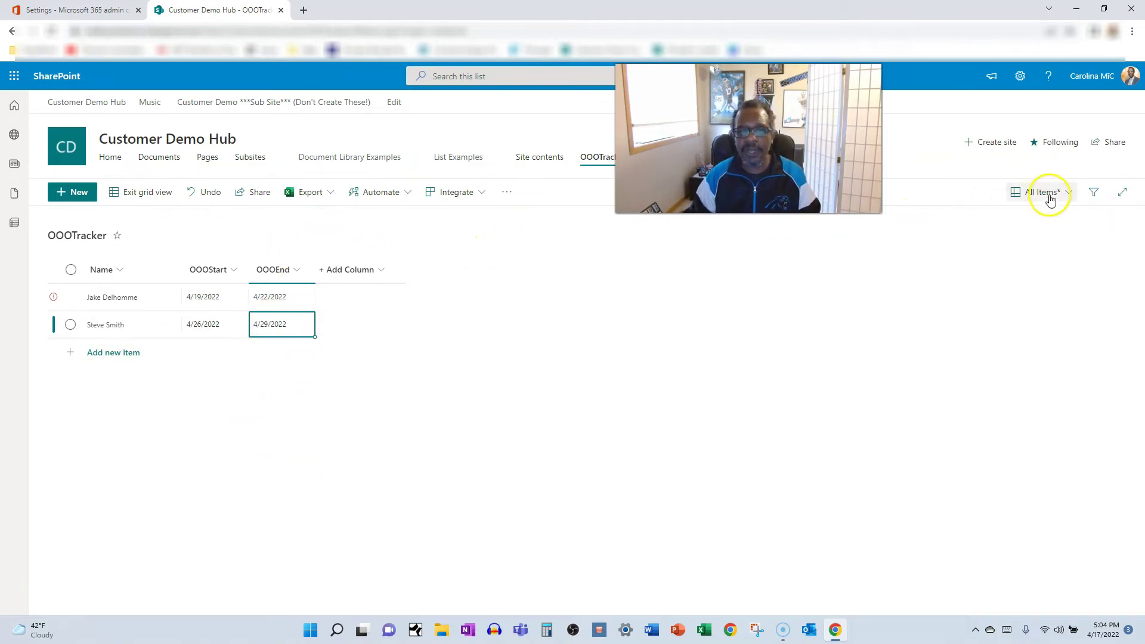
# Create a calendar view named 'Calendar View' with OOOStart as start date and OOOEnd as end date.
pyautogui.click(1049, 197)
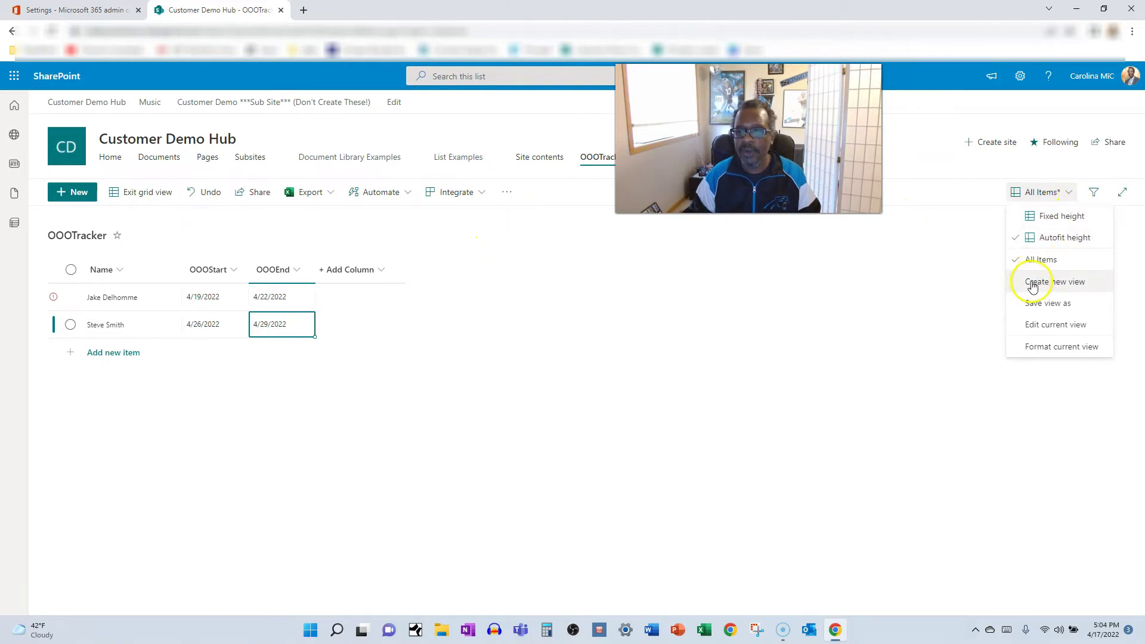
pyautogui.click(1032, 285)
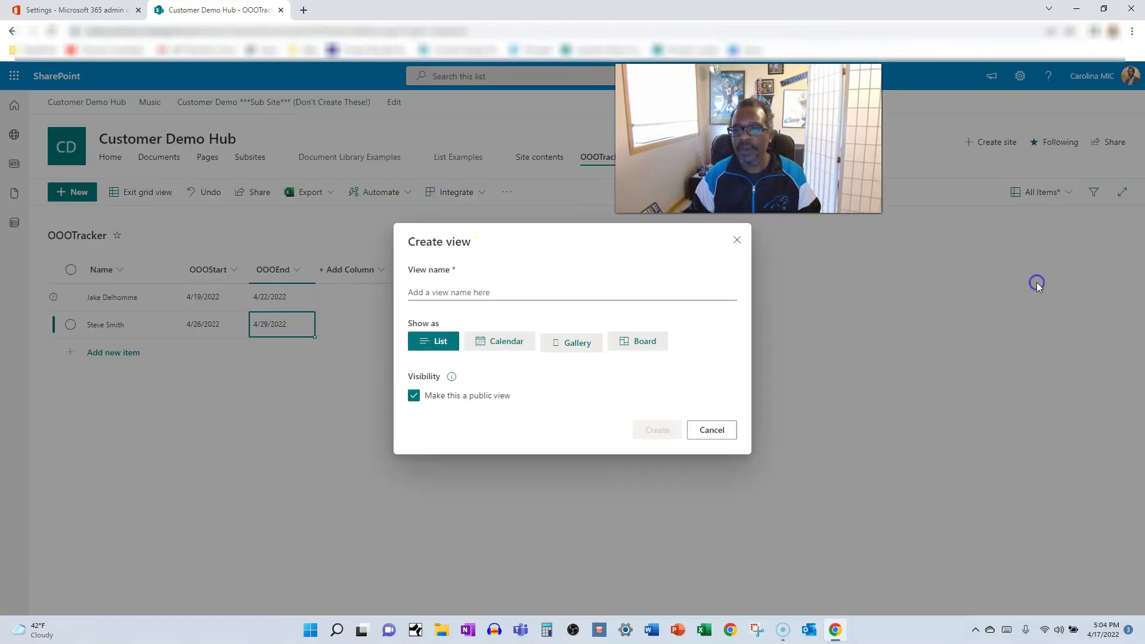
pyautogui.click(471, 291)
pyautogui.write('Ca')
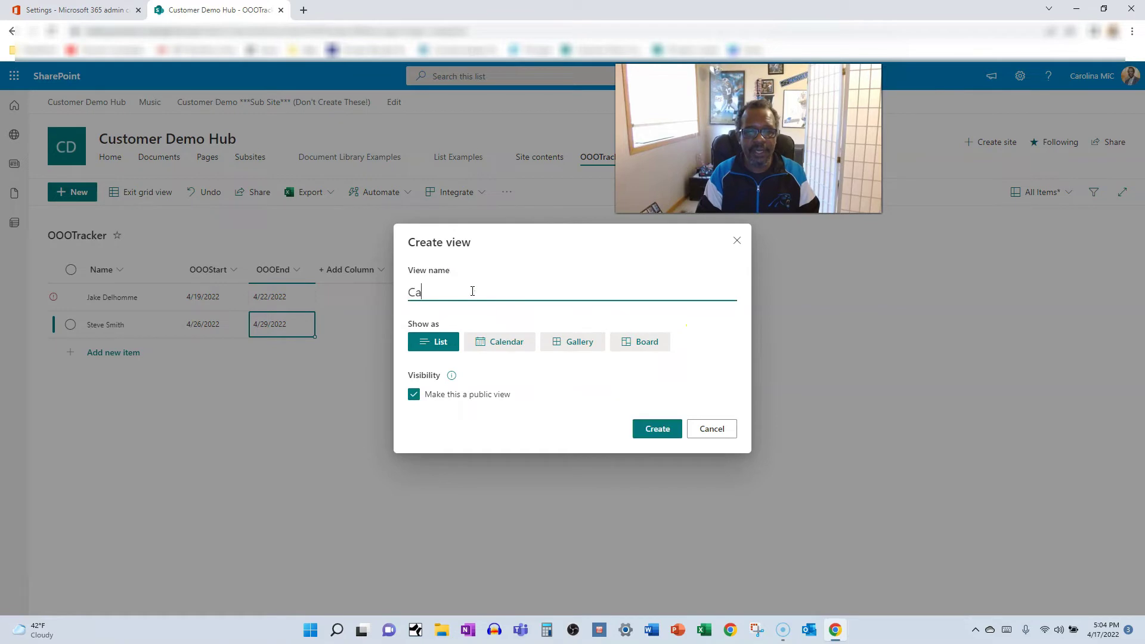
pyautogui.write('lendar View')
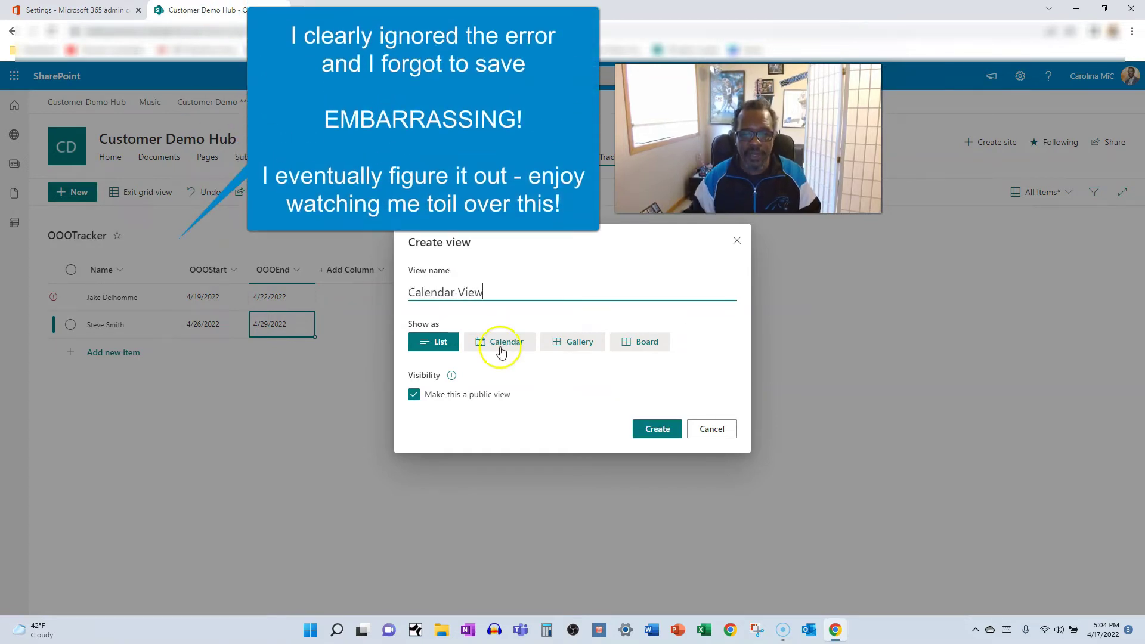
pyautogui.click(501, 345)
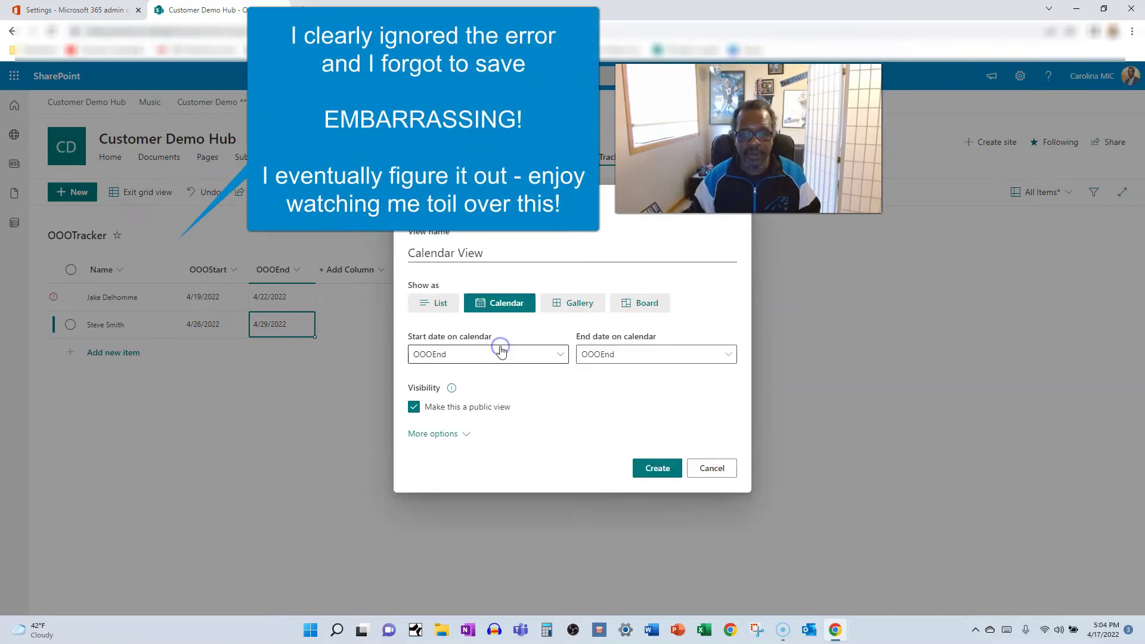
pyautogui.click(449, 355)
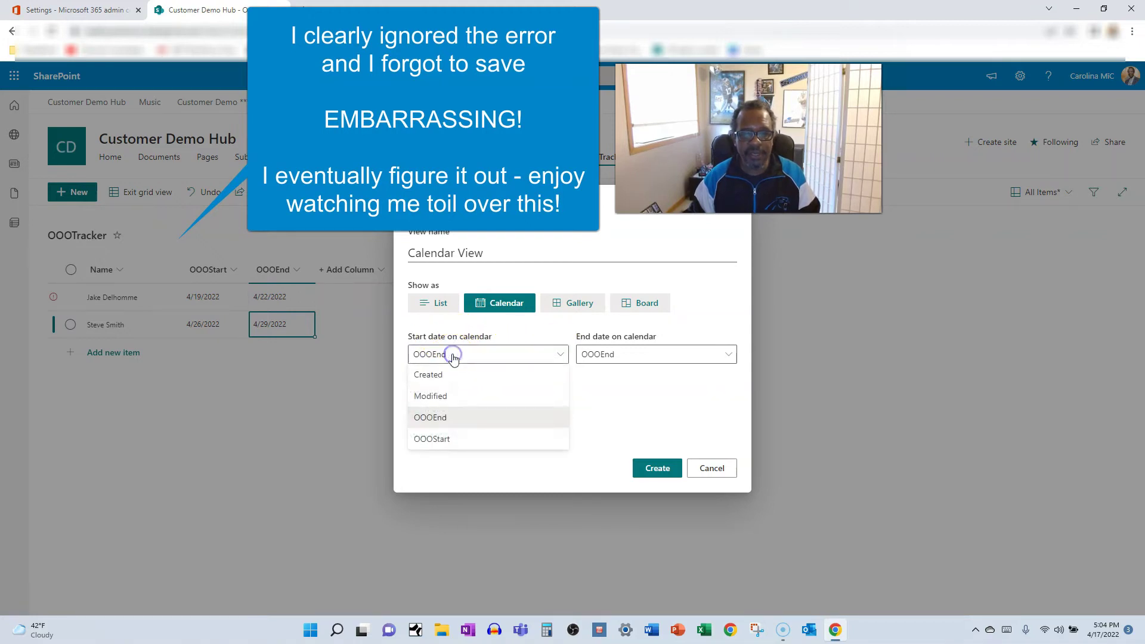
pyautogui.click(434, 439)
pyautogui.click(654, 352)
pyautogui.click(604, 417)
pyautogui.click(657, 468)
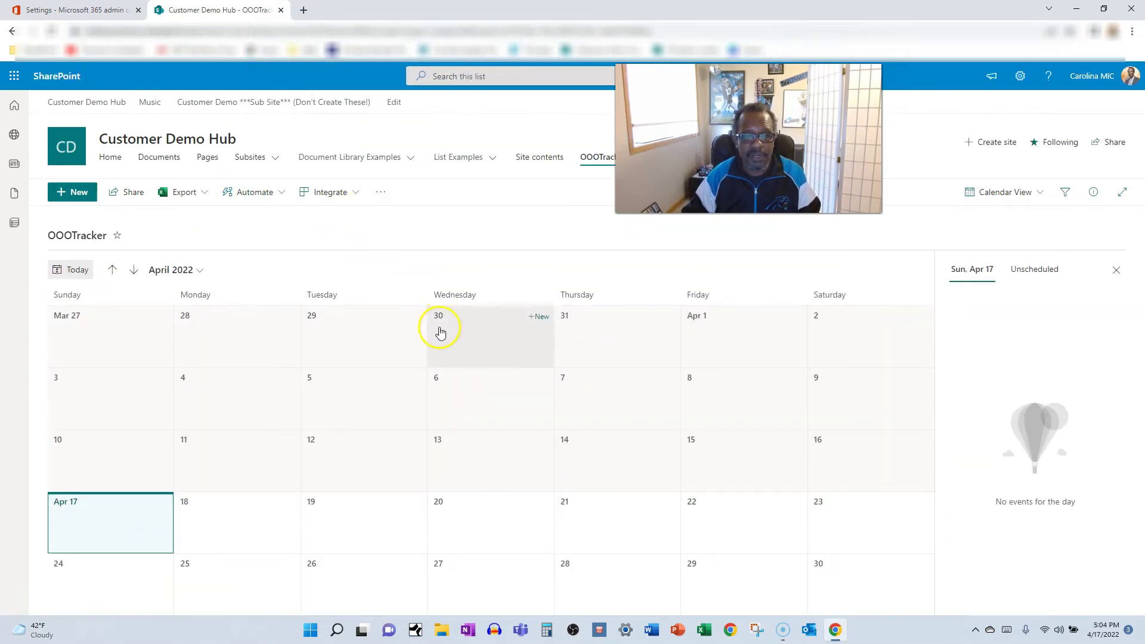
# Set the calendar view's item titles to the Name column and save it.
pyautogui.click(1037, 192)
pyautogui.click(1002, 353)
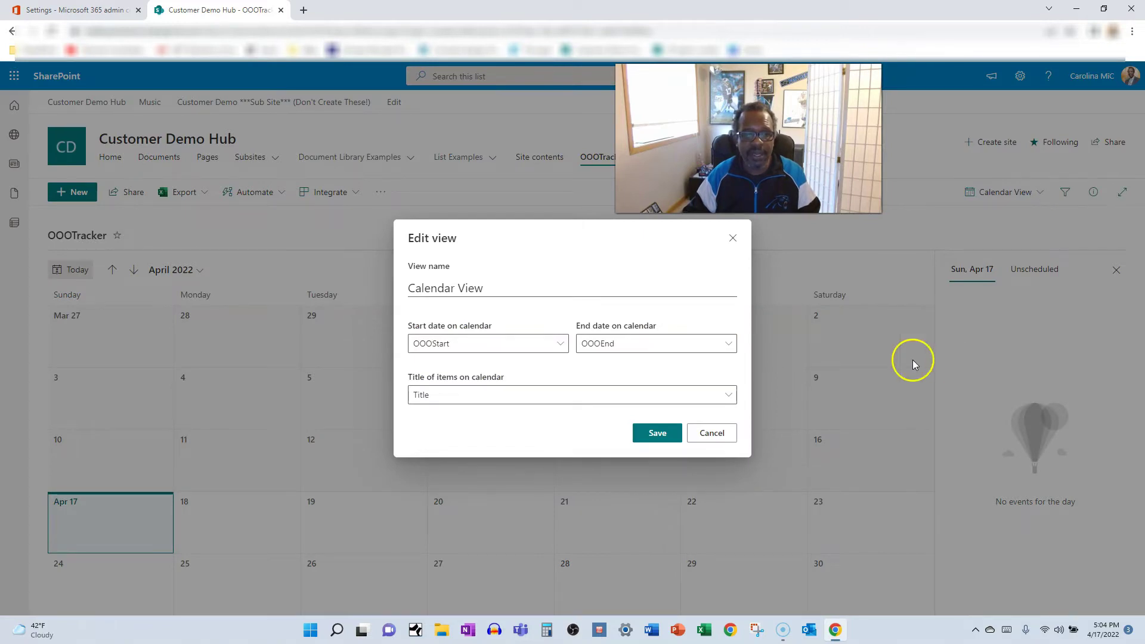
pyautogui.click(450, 399)
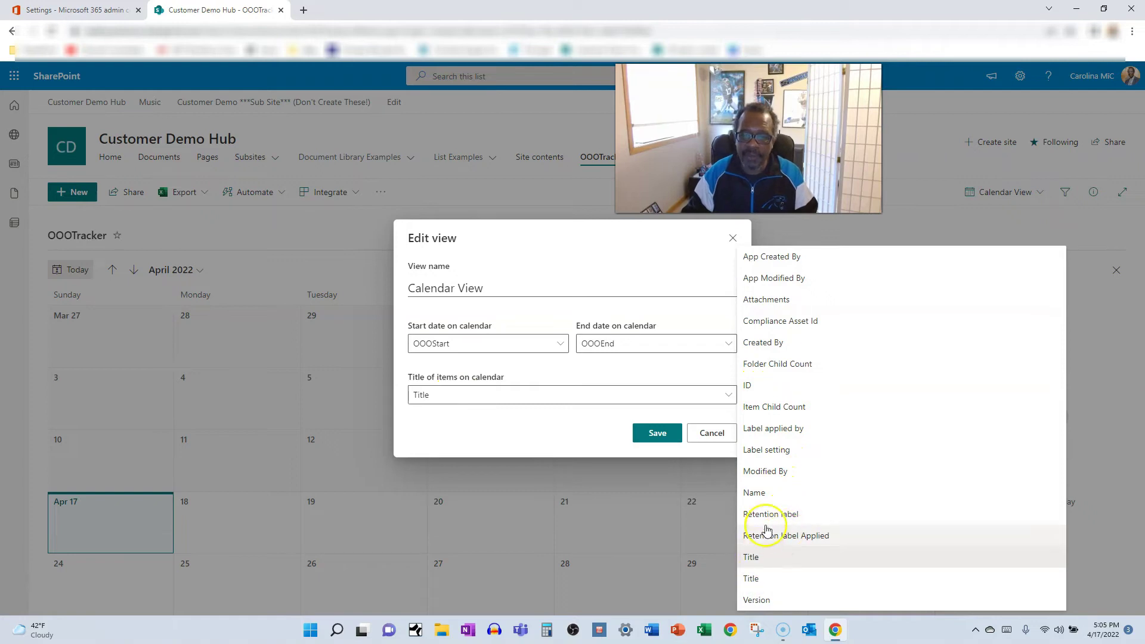
pyautogui.click(768, 494)
pyautogui.click(657, 432)
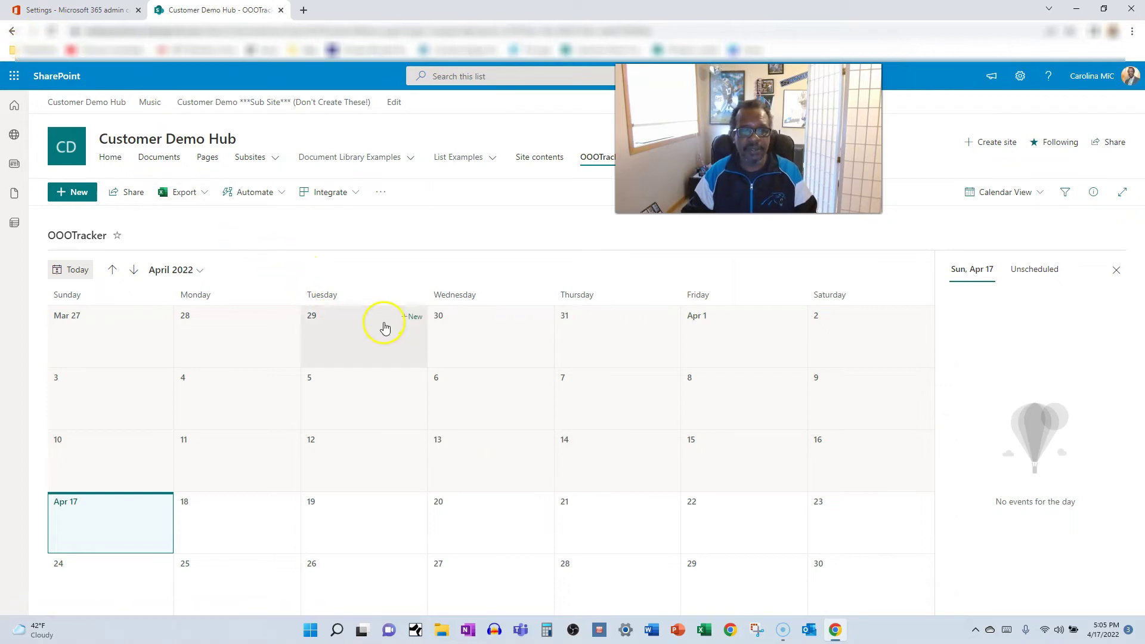
# Browse the calendar to May and back to April 2022, then switch to All Items.
pyautogui.click(1011, 192)
pyautogui.click(989, 342)
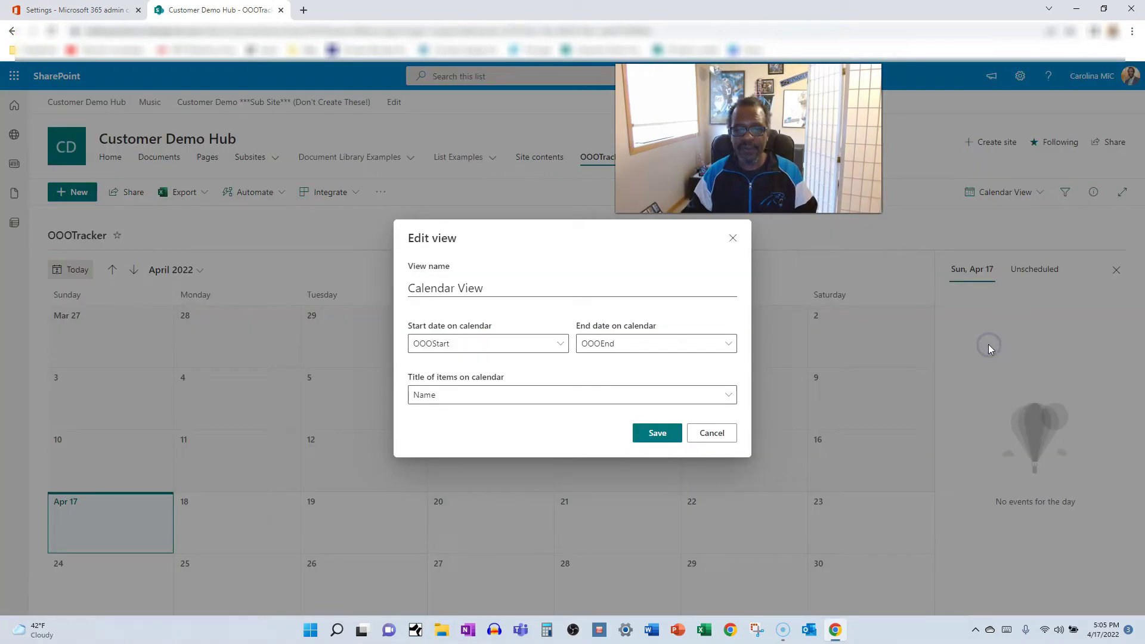
pyautogui.click(713, 434)
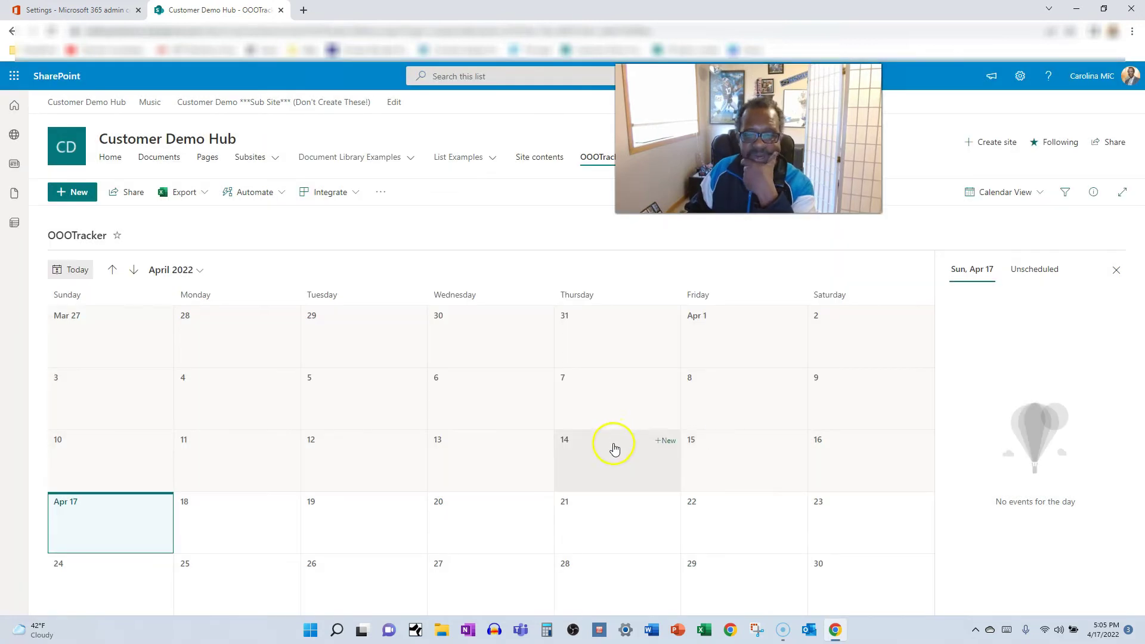
pyautogui.click(135, 269)
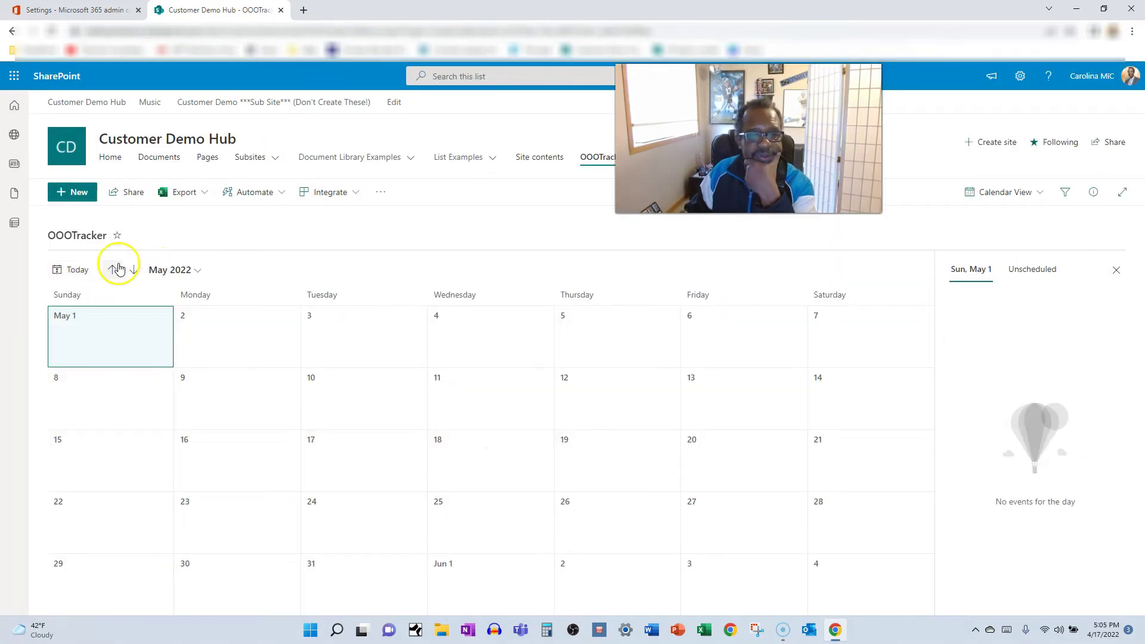
pyautogui.click(118, 266)
pyautogui.click(997, 192)
pyautogui.click(998, 241)
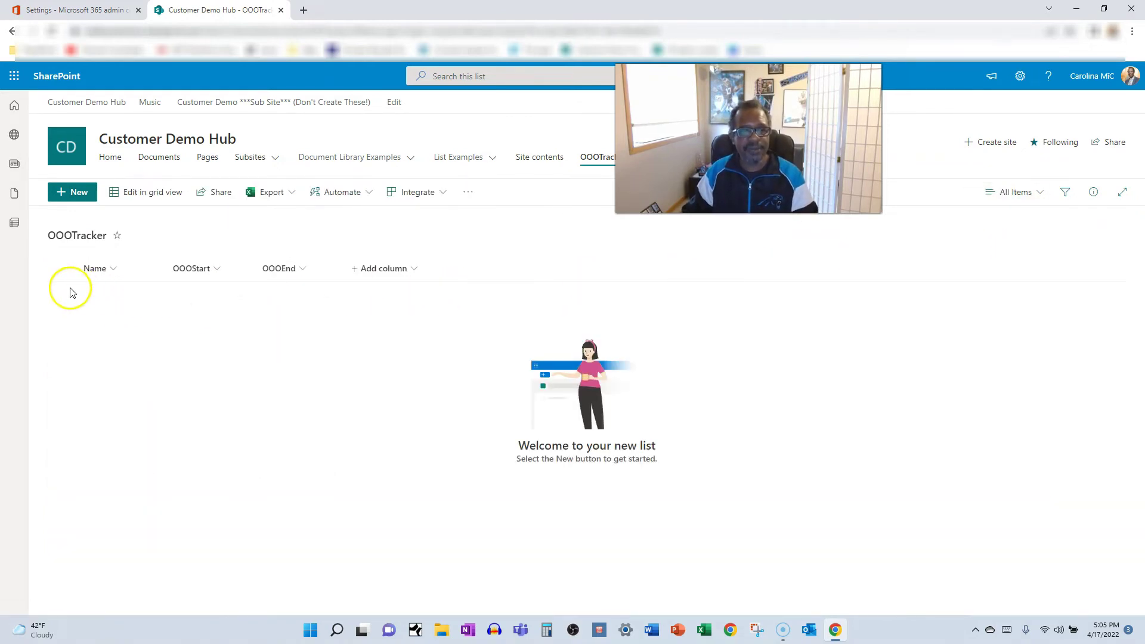
pyautogui.click(140, 198)
pyautogui.click(112, 294)
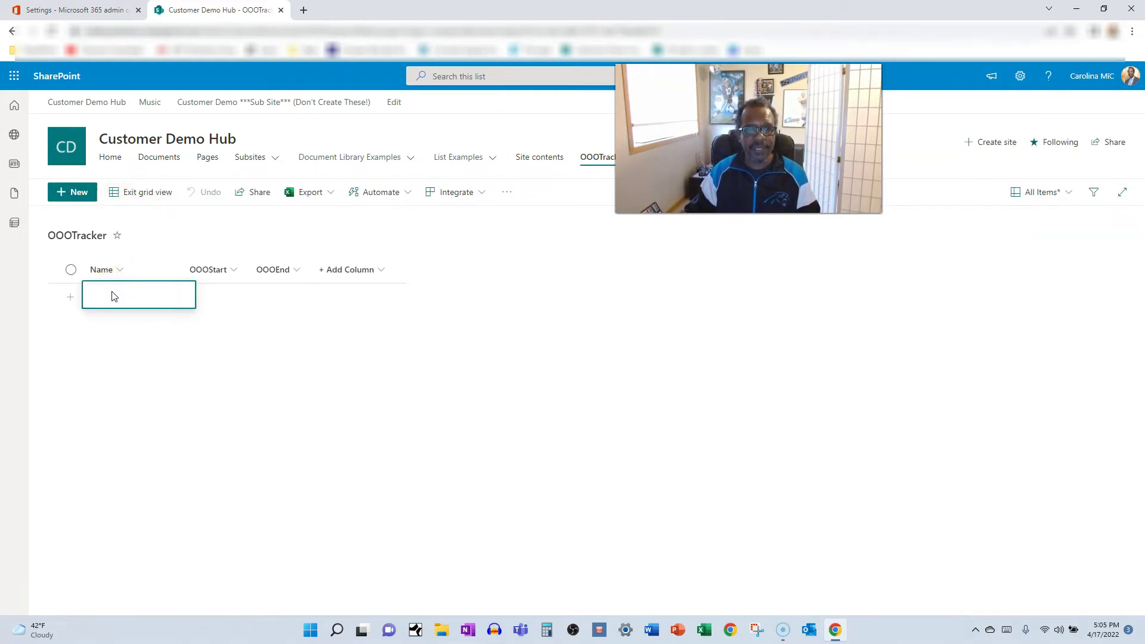
pyautogui.write('jo')
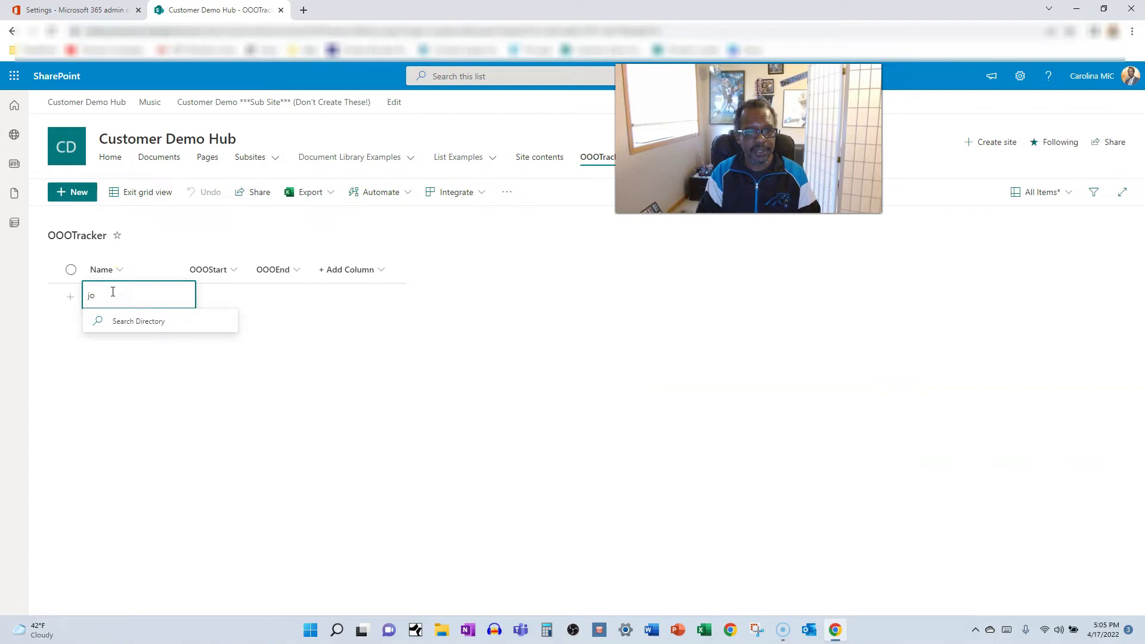
pyautogui.press('BackSpace')
pyautogui.click(150, 323)
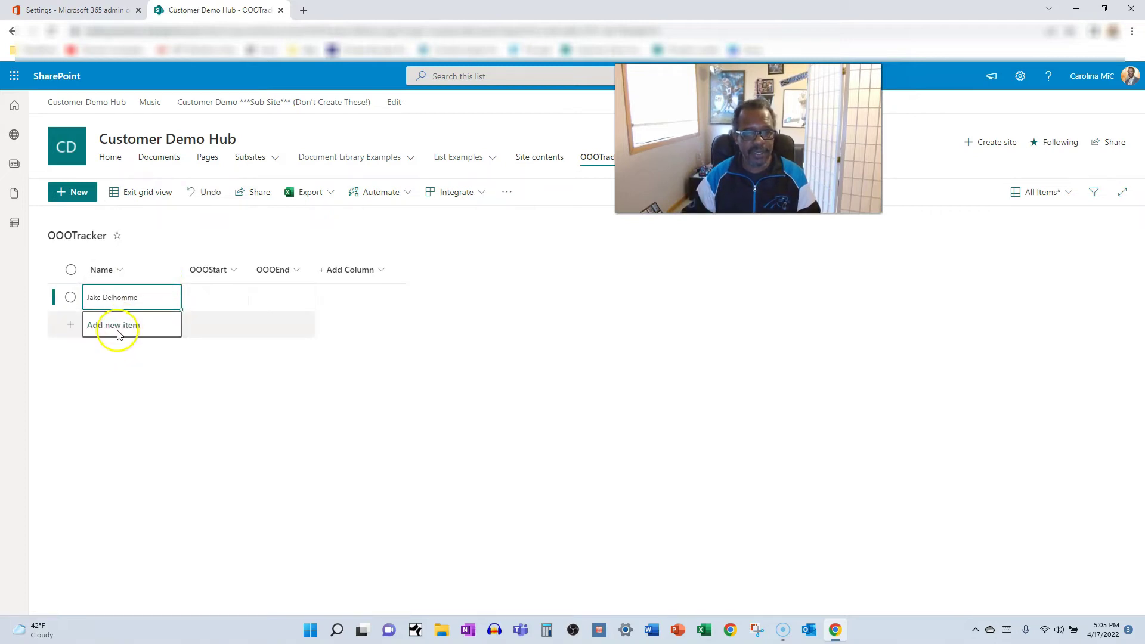
pyautogui.press('Tab')
pyautogui.click(237, 412)
pyautogui.click(276, 296)
pyautogui.click(276, 294)
pyautogui.click(316, 412)
pyautogui.click(217, 458)
pyautogui.click(351, 456)
pyautogui.click(59, 313)
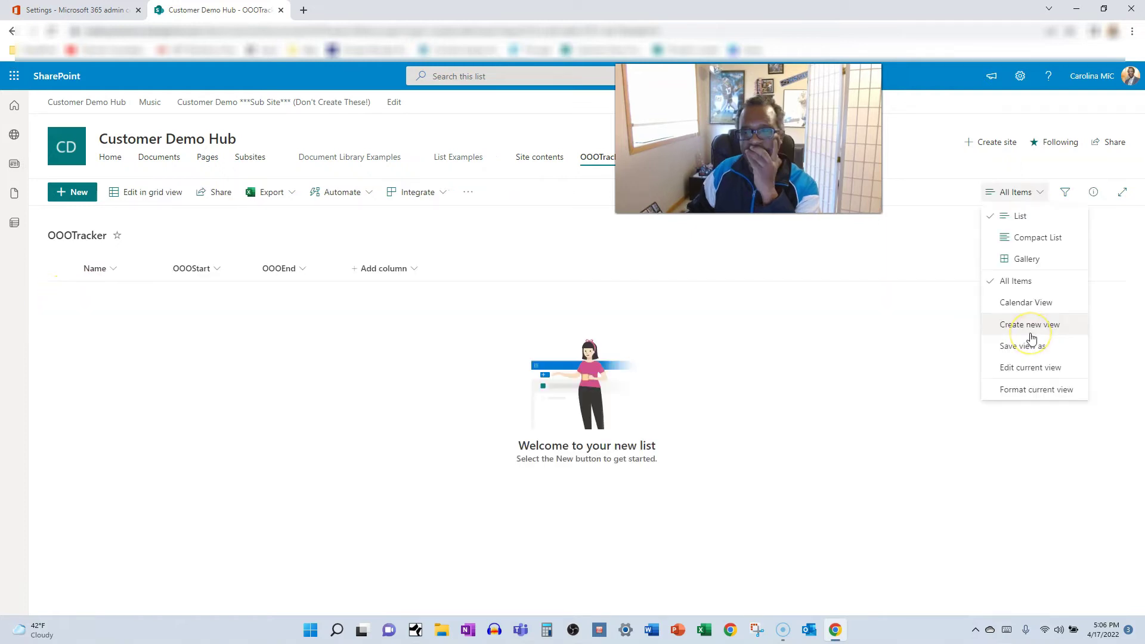
# Go to the OOOTracker list settings and confirm its advanced settings.
pyautogui.click(1020, 76)
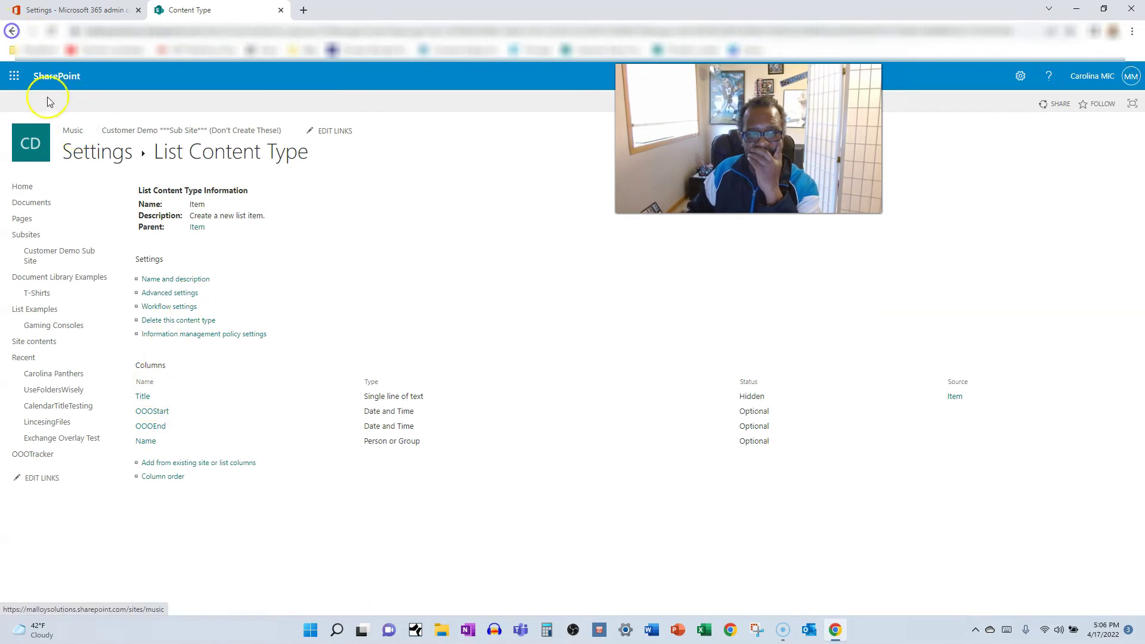
pyautogui.click(13, 31)
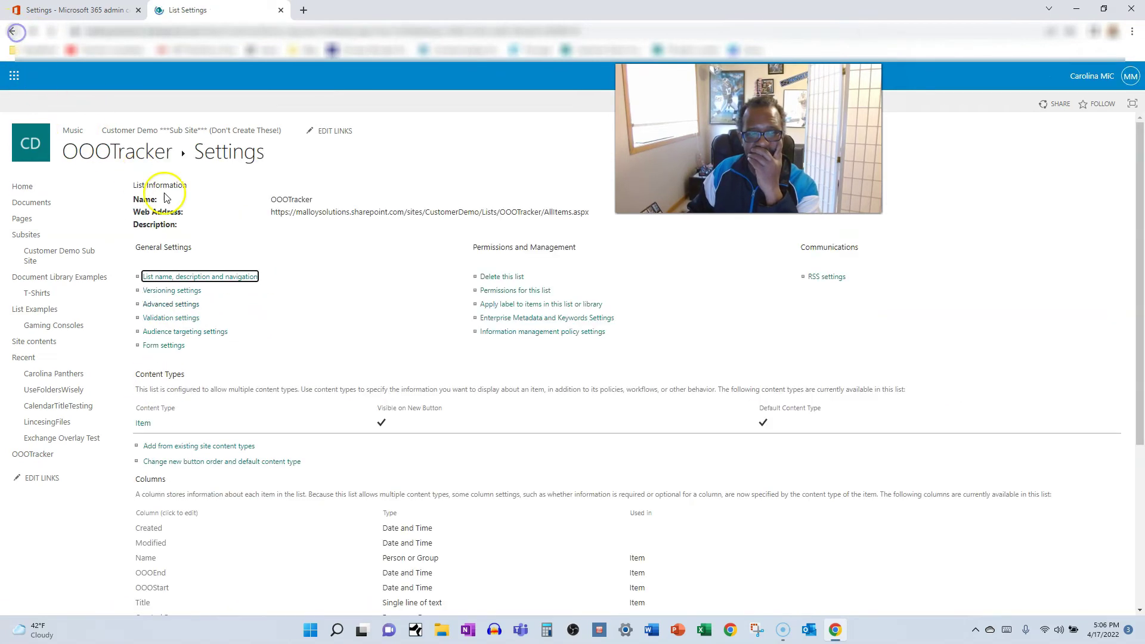
pyautogui.click(172, 305)
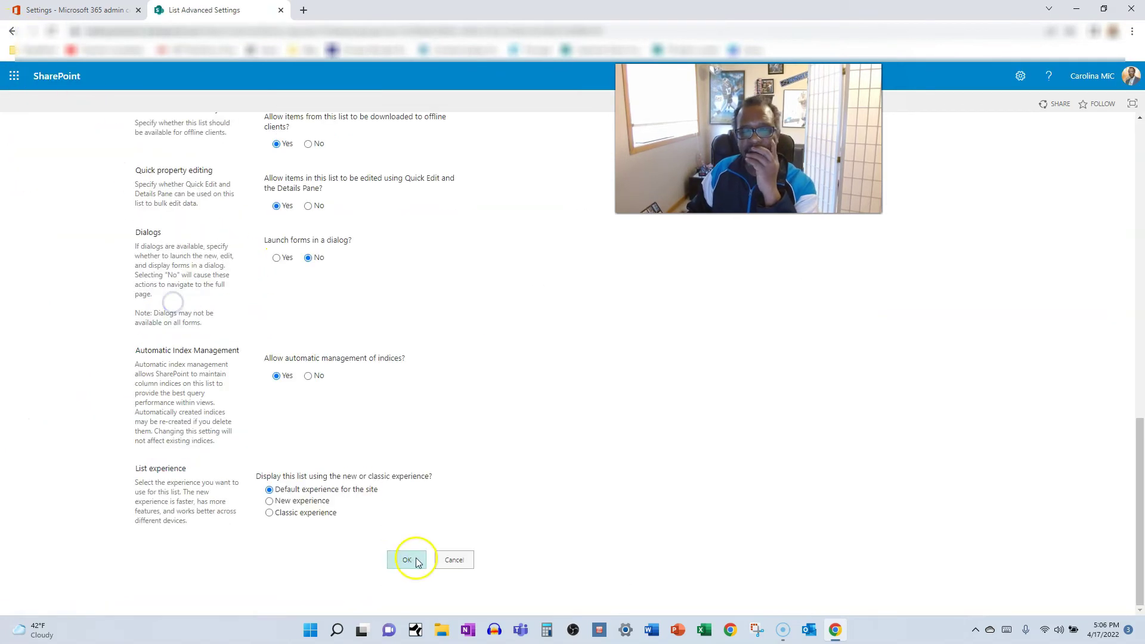
pyautogui.click(410, 558)
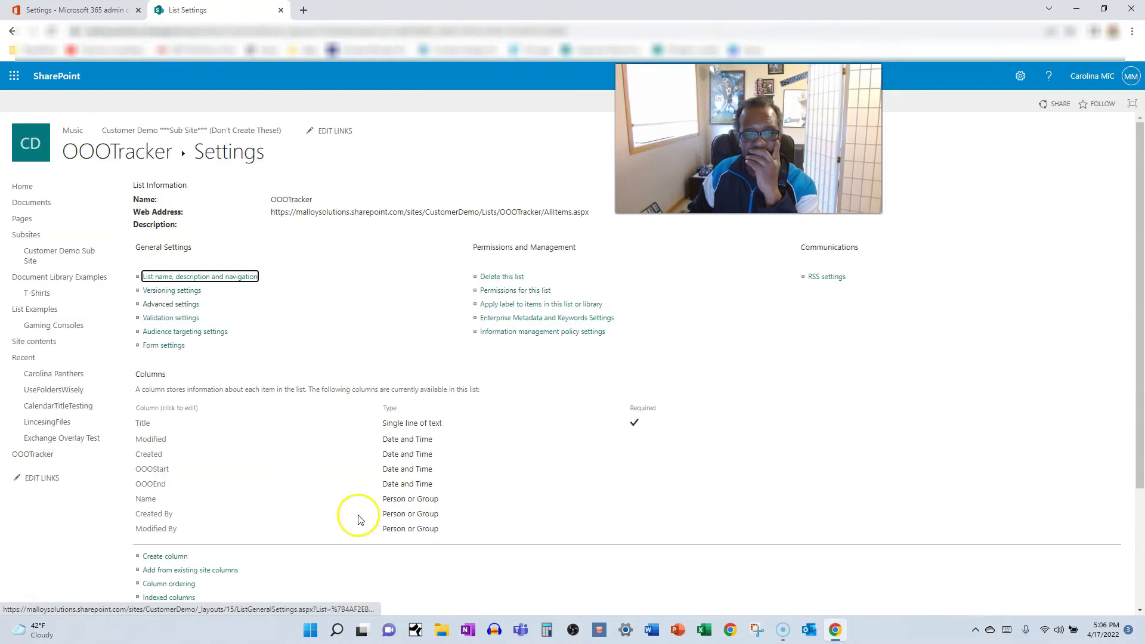
pyautogui.scroll(-1, 194, 287)
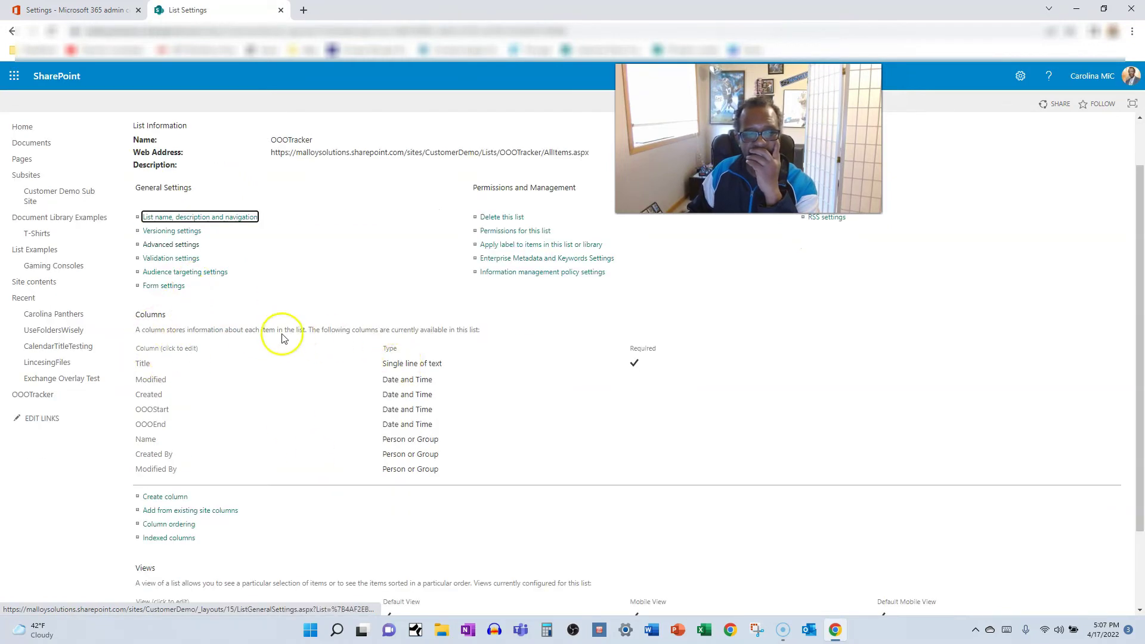
# Make the Title column no longer required and return to the list.
pyautogui.click(142, 365)
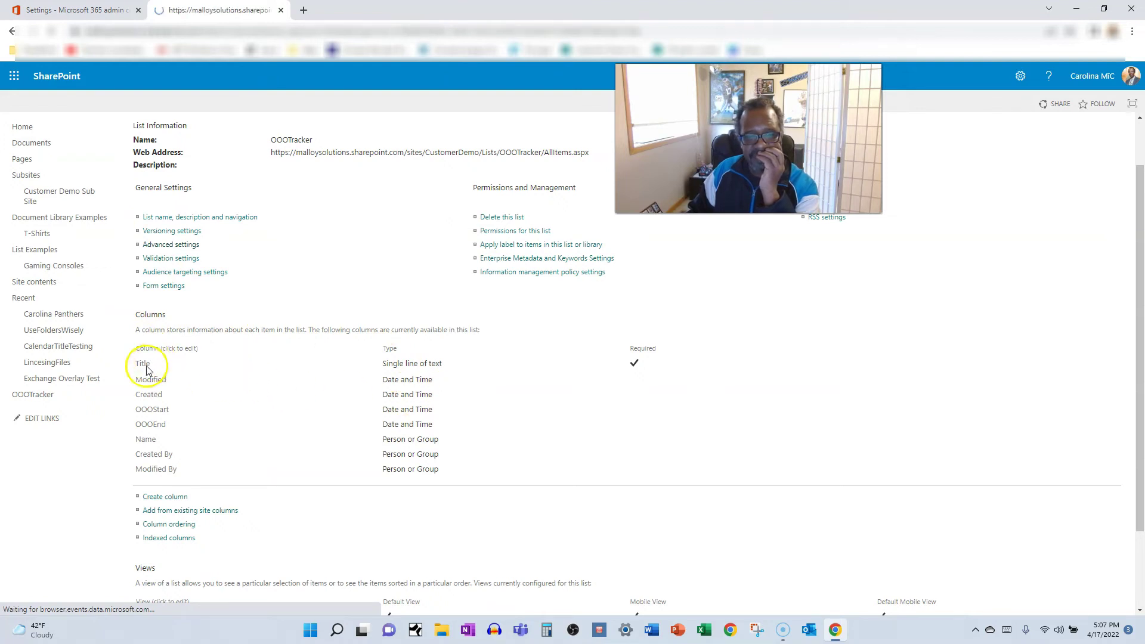
pyautogui.scroll(-1, 352, 409)
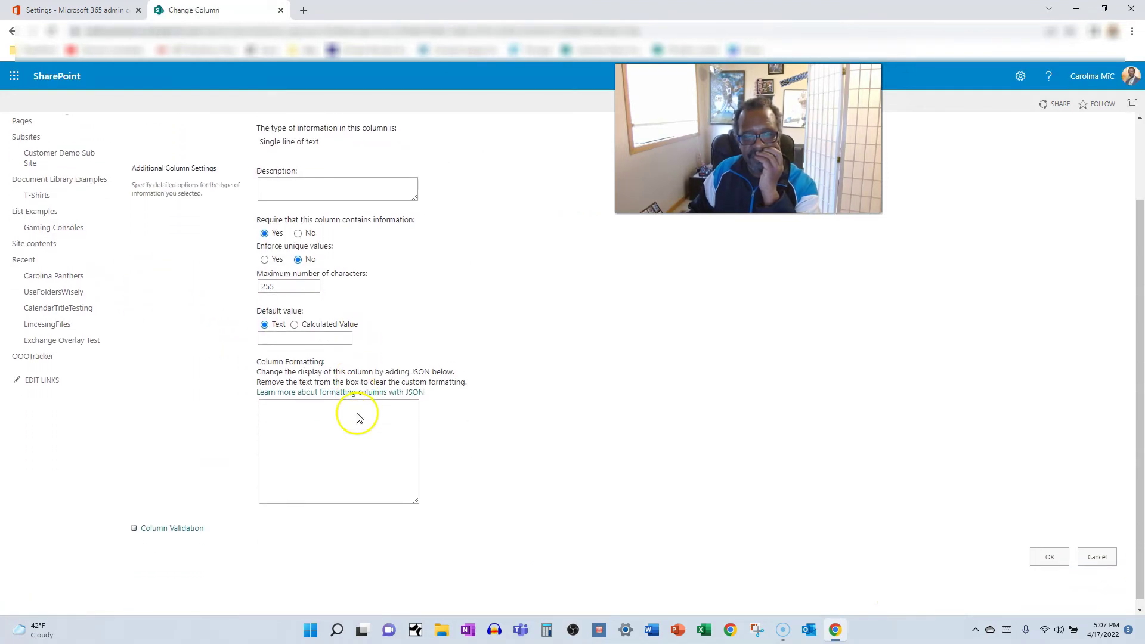
pyautogui.scroll(2, 370, 400)
pyautogui.scroll(-2, 378, 382)
pyautogui.click(1050, 550)
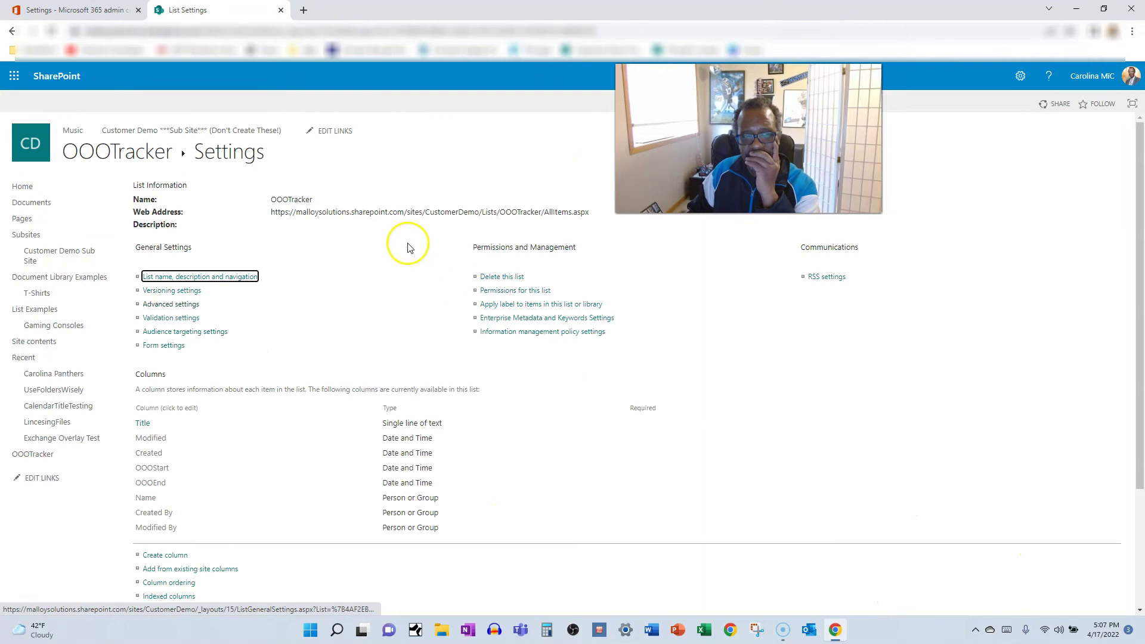
pyautogui.click(146, 152)
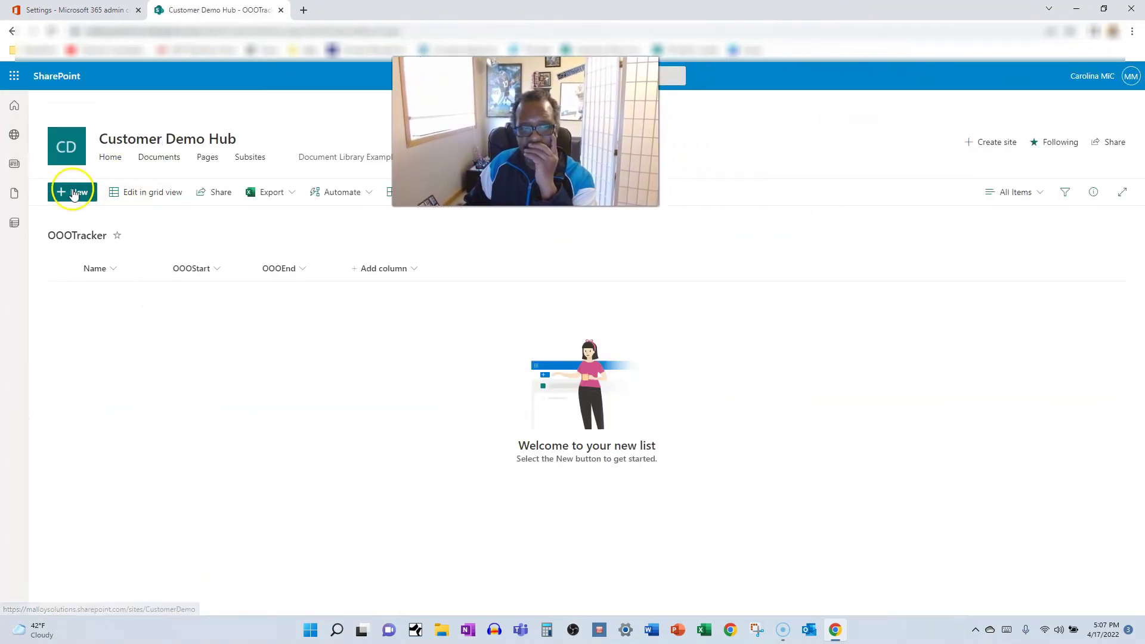
# In grid view, enter the first person's absence from 4/18/2022 to 4/19/2022.
pyautogui.click(70, 194)
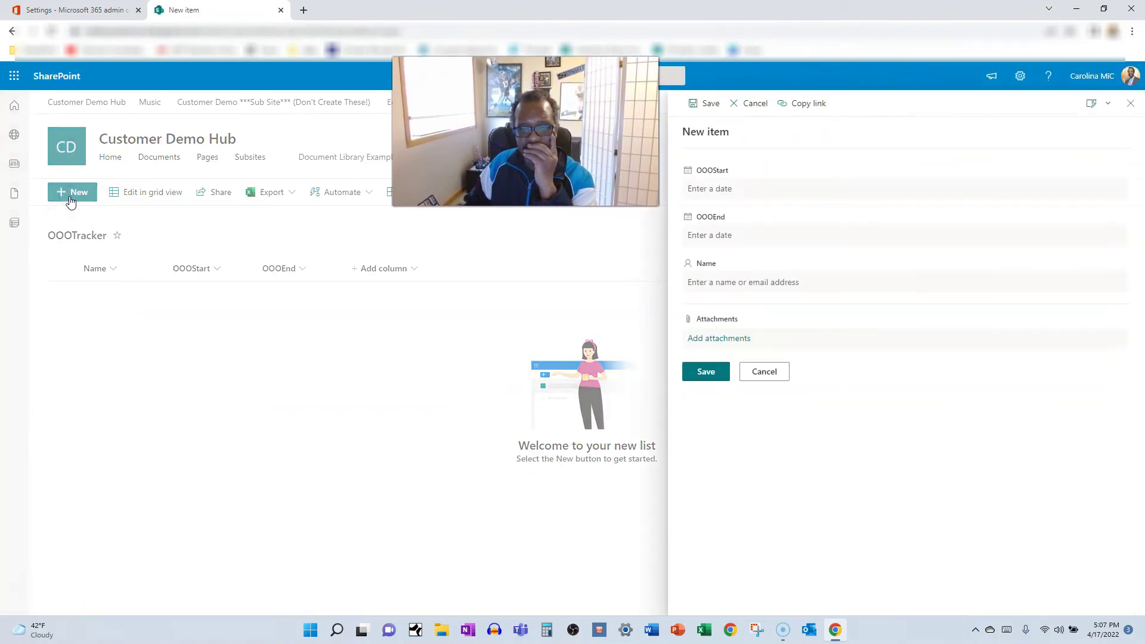
pyautogui.click(762, 371)
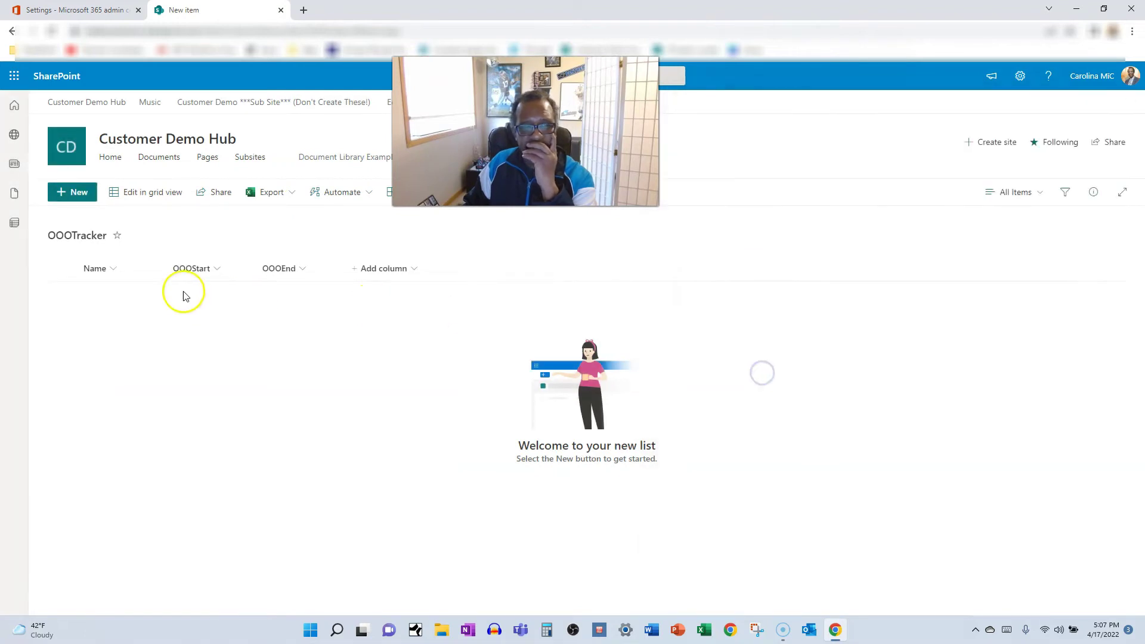
pyautogui.click(142, 202)
pyautogui.click(116, 303)
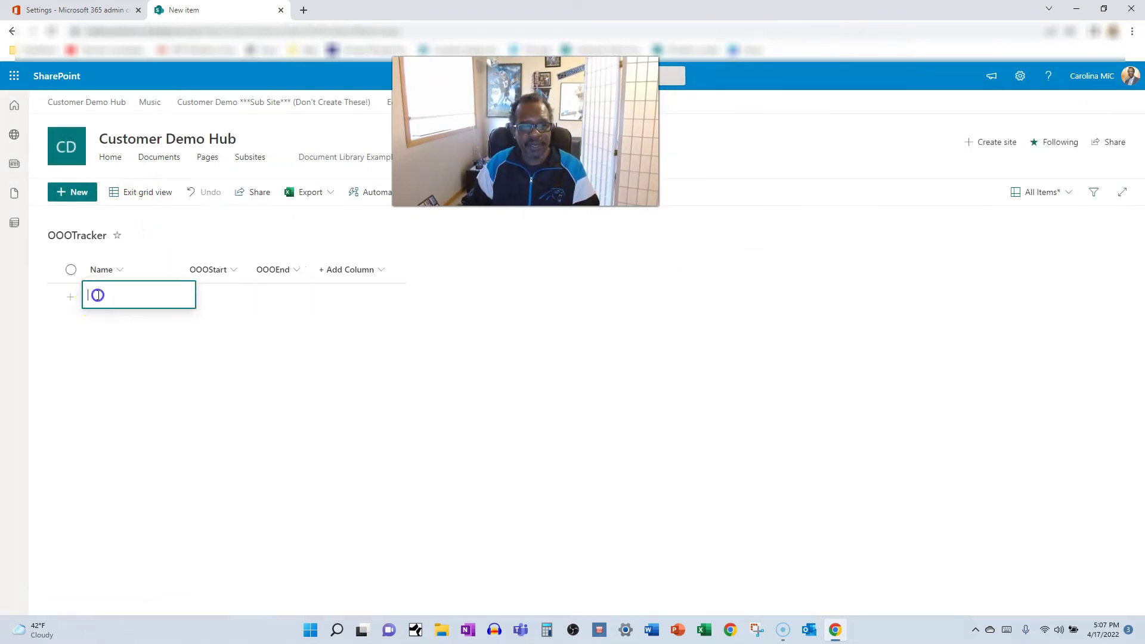
pyautogui.click(207, 289)
pyautogui.click(116, 295)
pyautogui.write('jake')
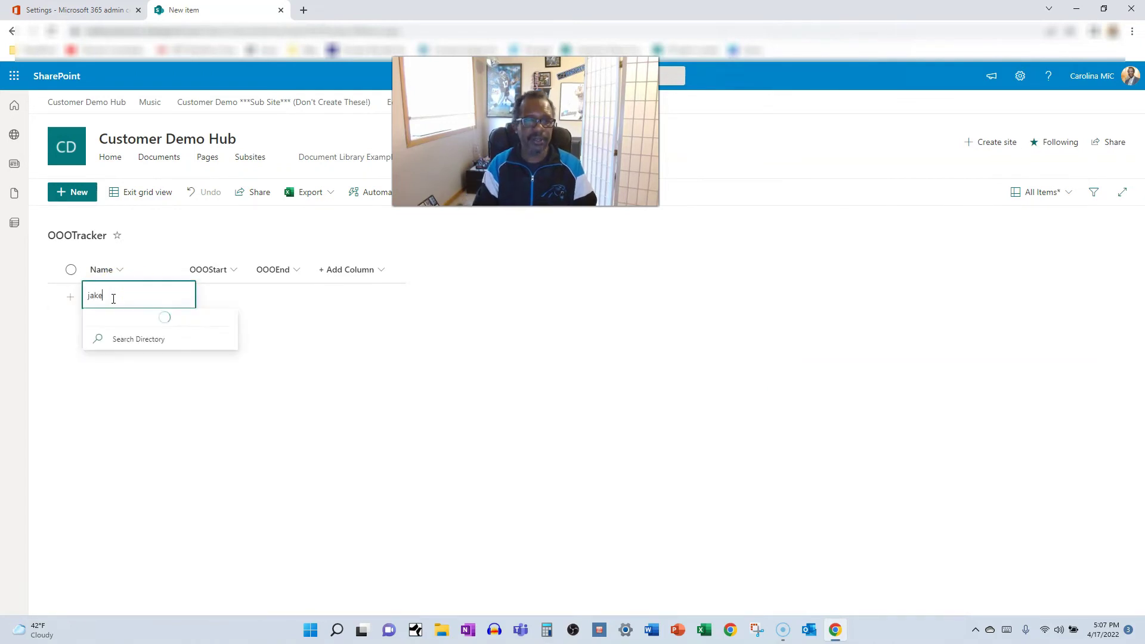
pyautogui.press('Return')
pyautogui.press('Tab')
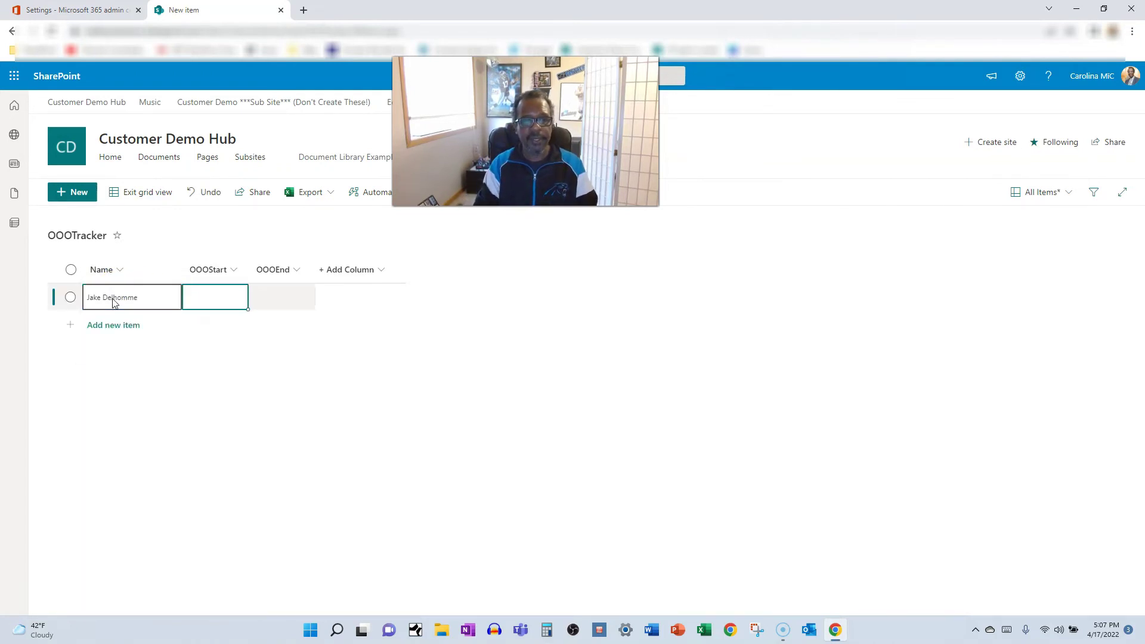
pyautogui.click(217, 294)
pyautogui.click(216, 412)
pyautogui.click(278, 305)
pyautogui.click(300, 412)
# Add a second person's absence from 4/25/2022 to 4/28/2022 and exit grid view.
pyautogui.click(206, 326)
pyautogui.click(276, 325)
pyautogui.click(301, 419)
pyautogui.click(104, 362)
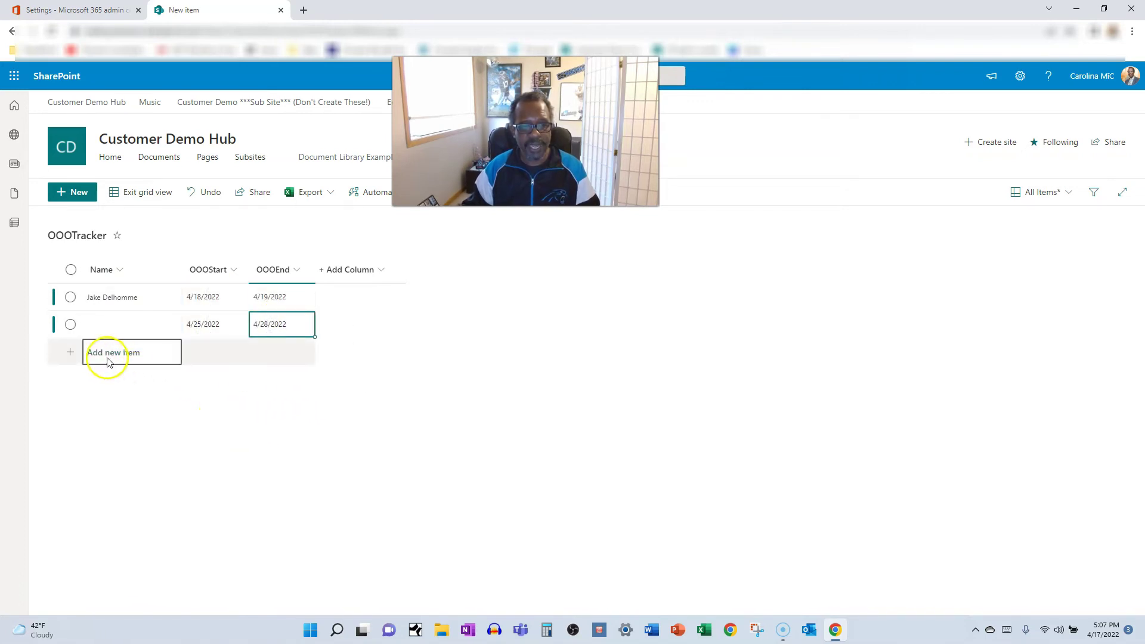
pyautogui.click(102, 322)
pyautogui.click(106, 323)
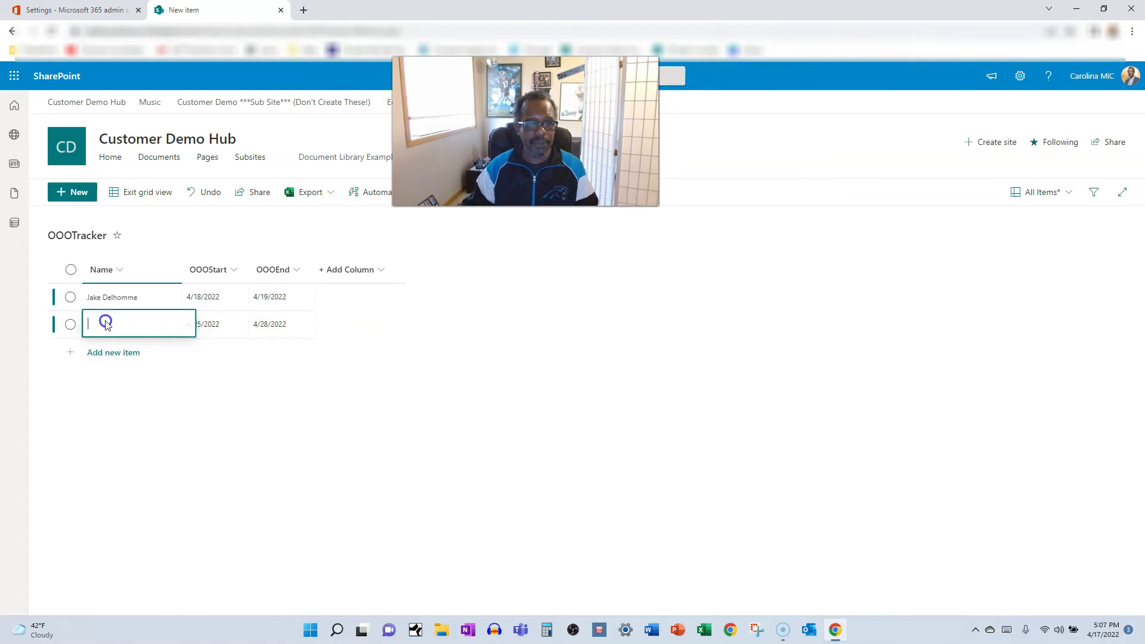
pyautogui.write('steve')
pyautogui.click(115, 346)
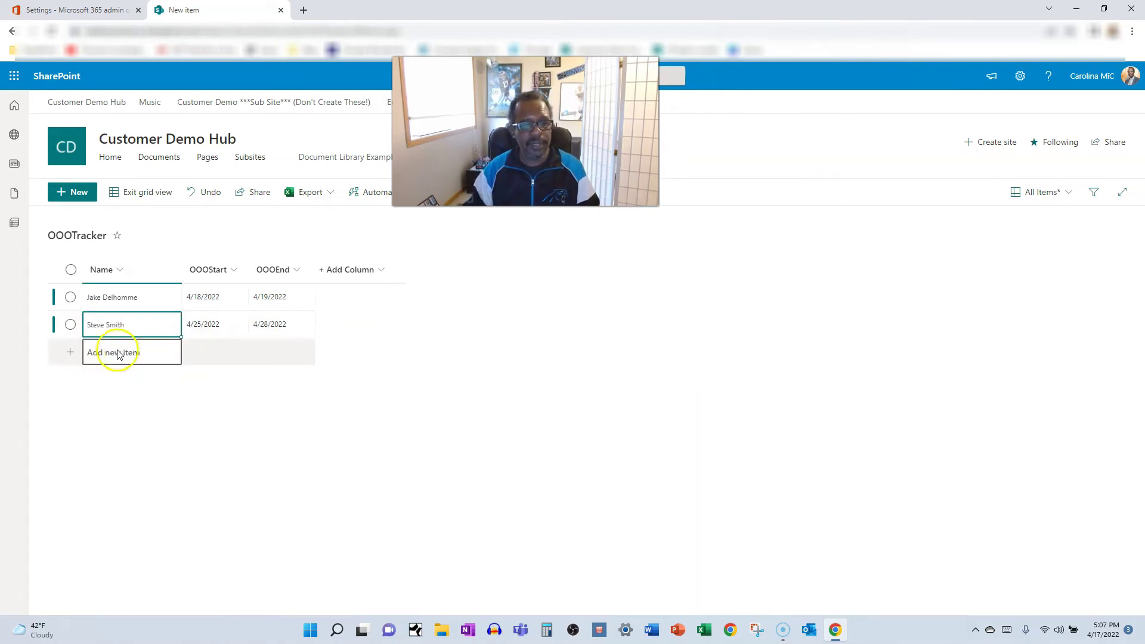
pyautogui.click(136, 193)
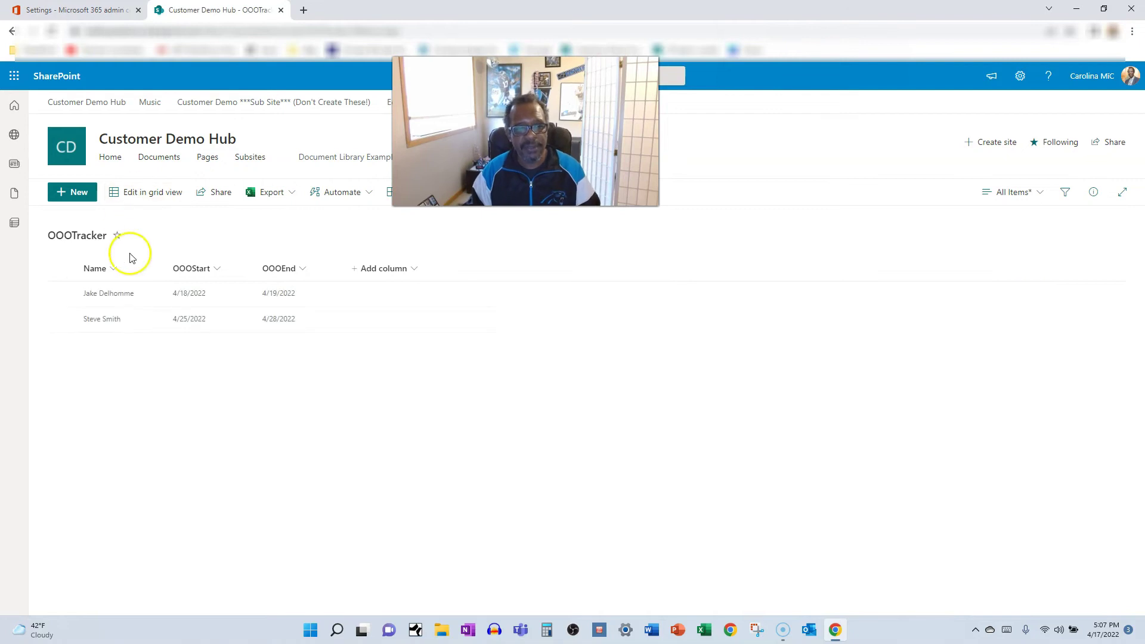
# Reload the list and switch to Calendar View, showing bars for April 18–19 and 25–28.
pyautogui.click(53, 31)
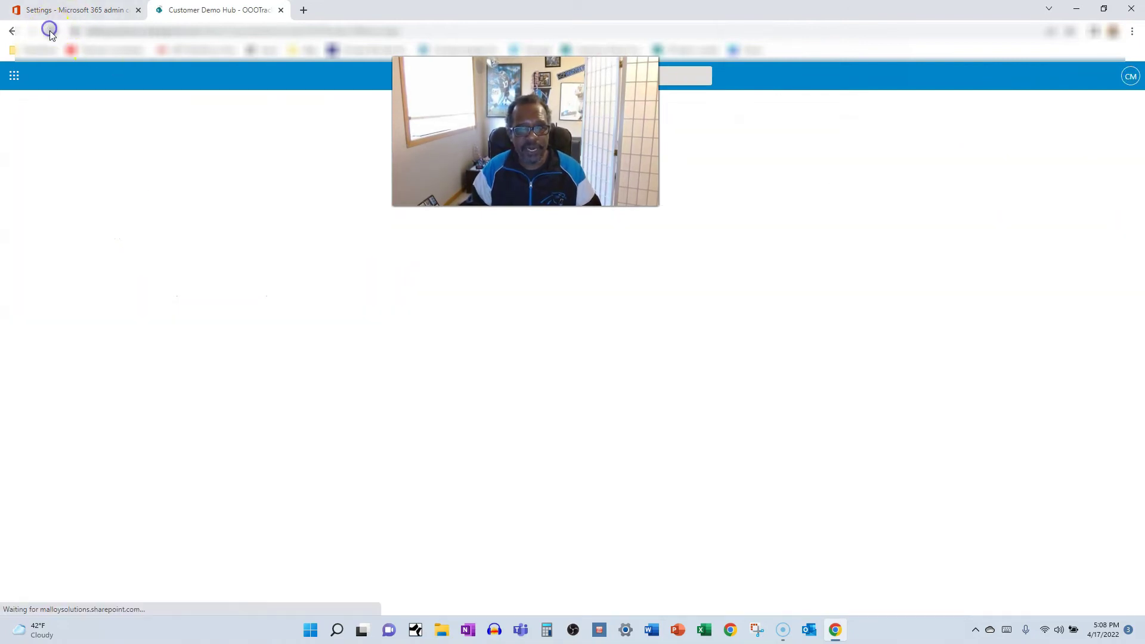
pyautogui.click(1004, 193)
pyautogui.click(1014, 299)
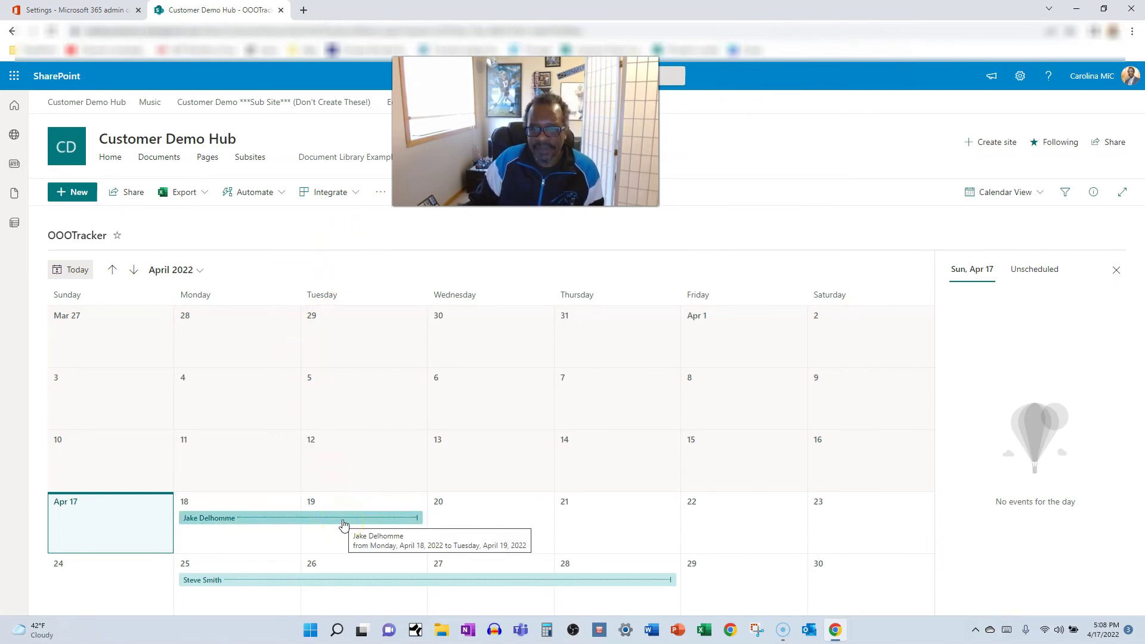
# From the settings gear, open the Add an app page, then return to the OOOTracker calendar.
pyautogui.click(1020, 76)
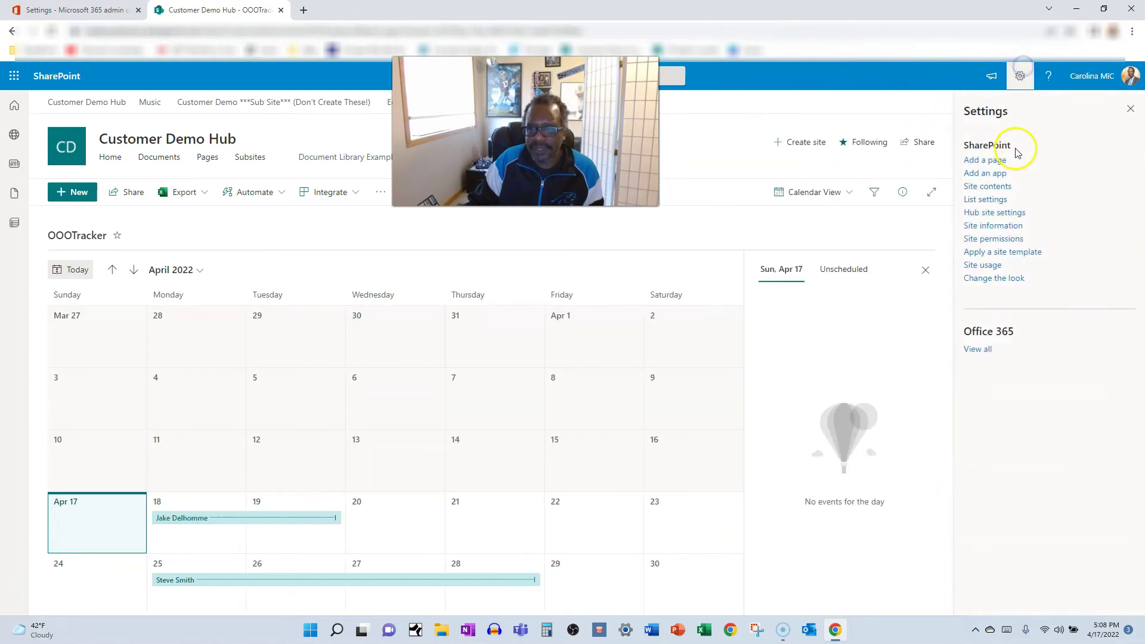
pyautogui.click(994, 173)
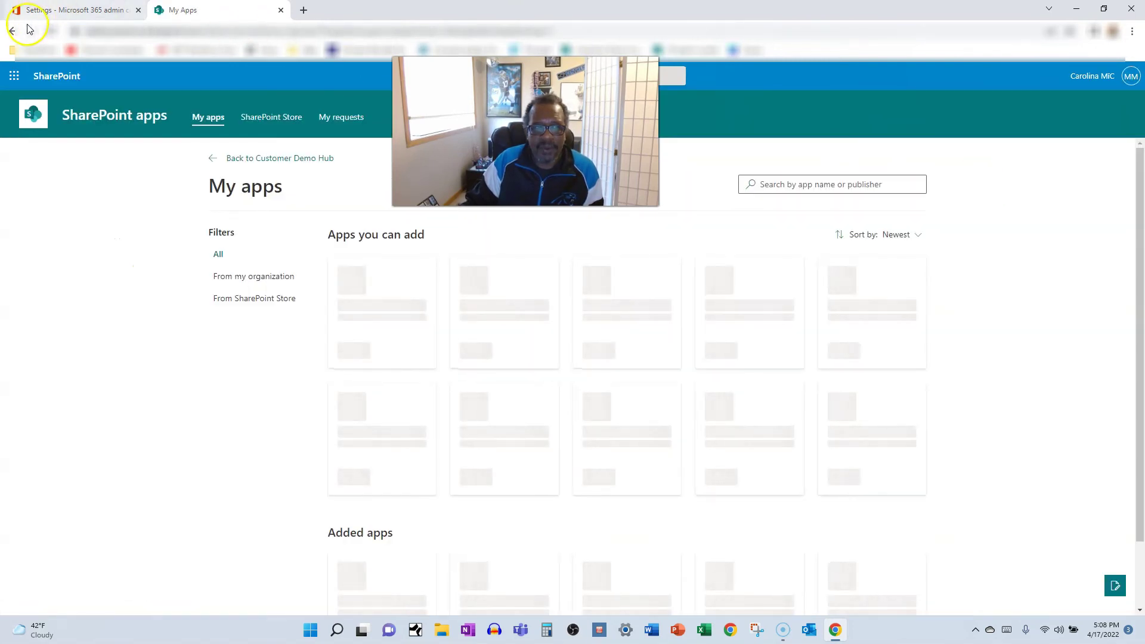
pyautogui.click(12, 31)
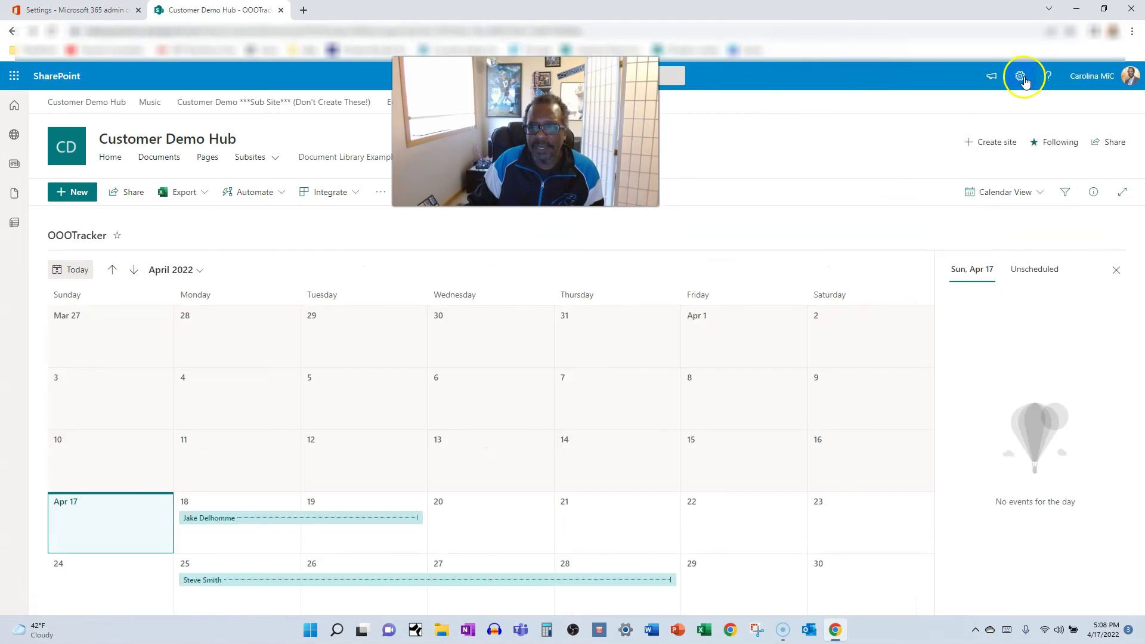
# Open Site contents from the settings gear and scroll down to the CalendarTest events list.
pyautogui.click(1020, 76)
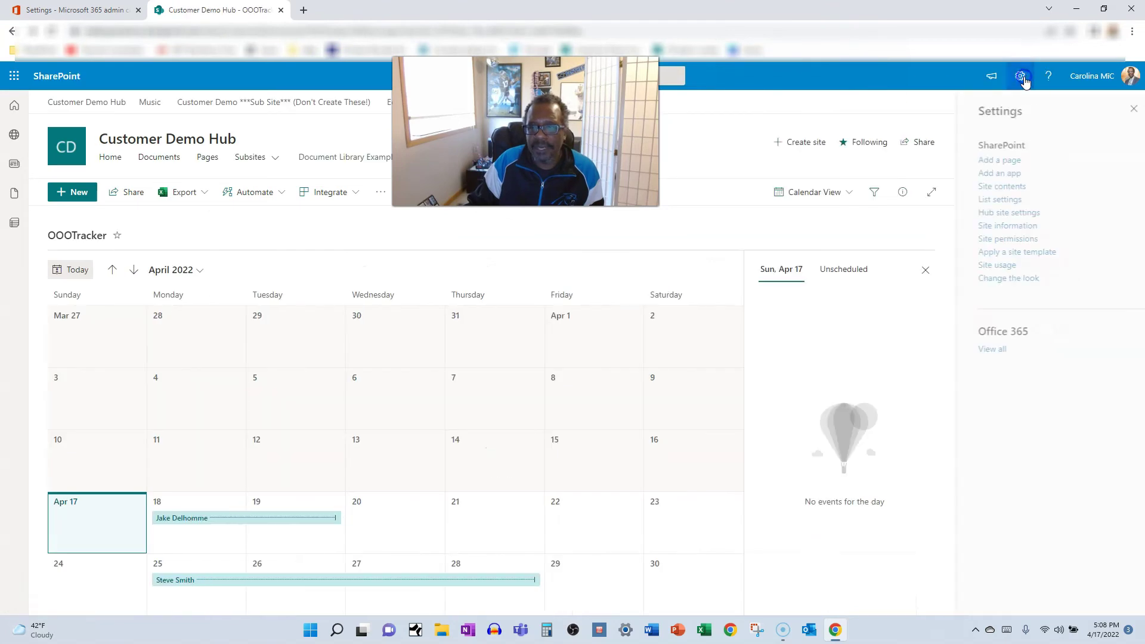
pyautogui.click(989, 186)
pyautogui.scroll(-4, 577, 334)
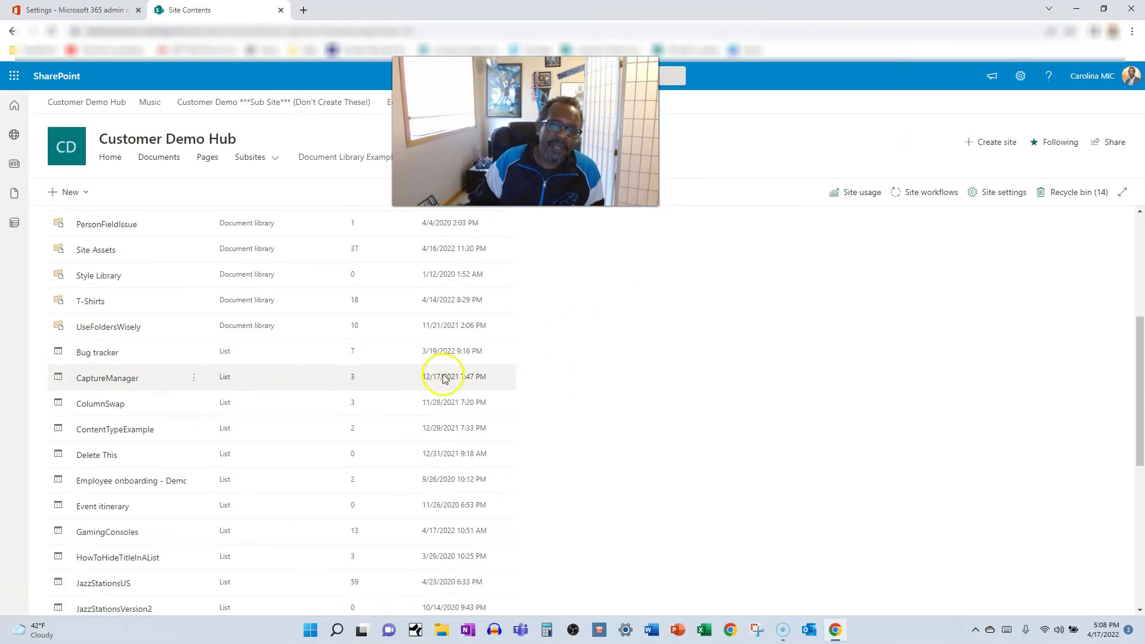
pyautogui.scroll(-4, 234, 399)
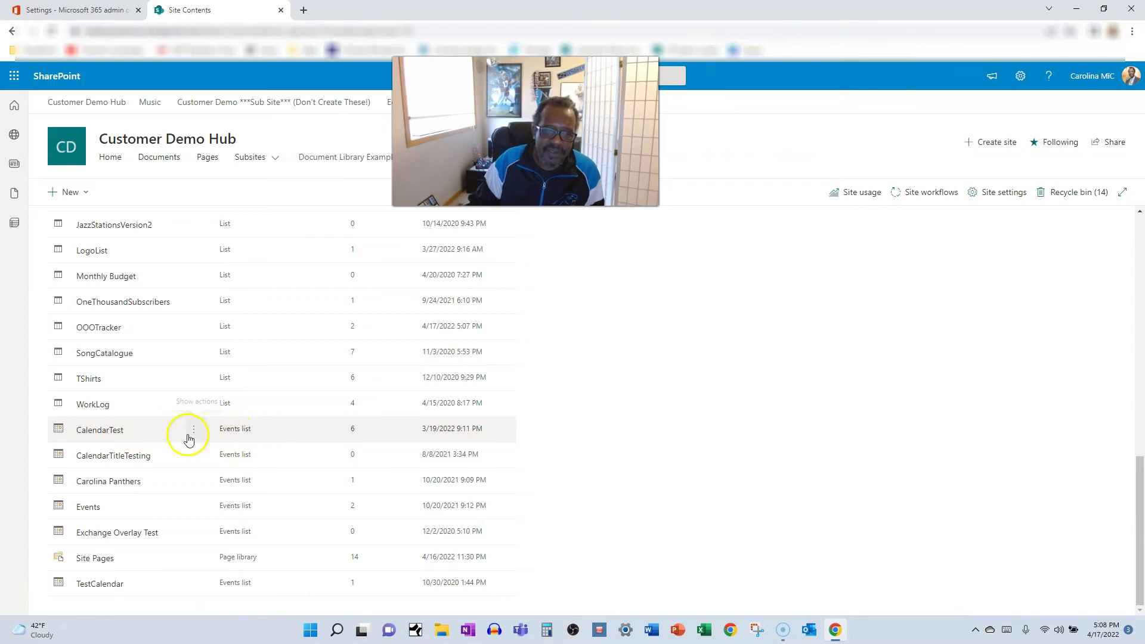
pyautogui.click(168, 434)
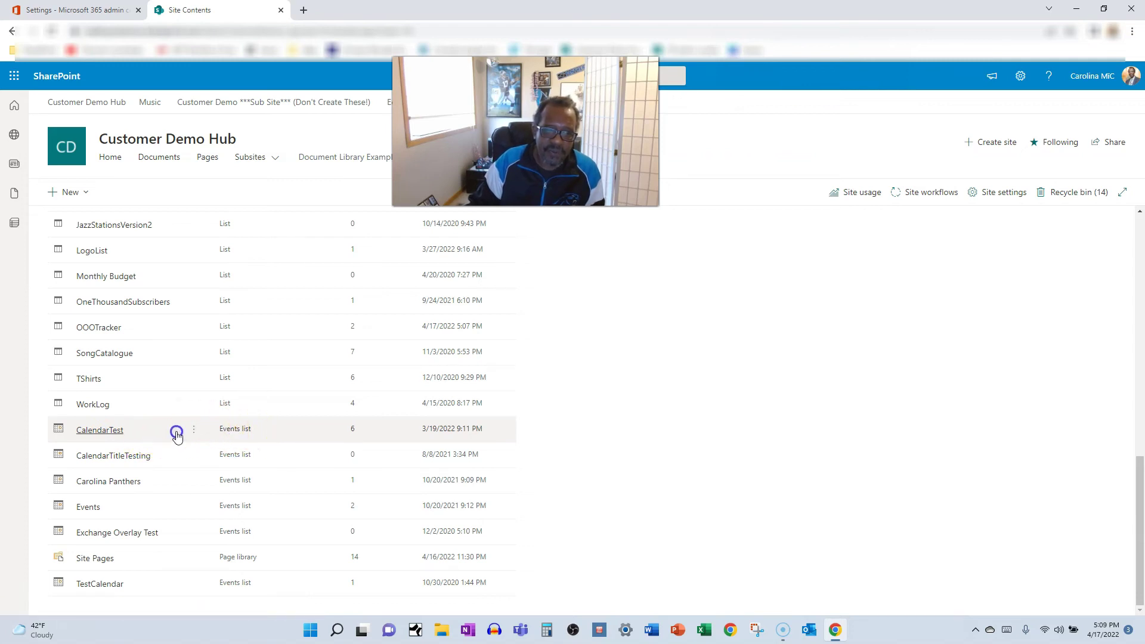
pyautogui.click(110, 435)
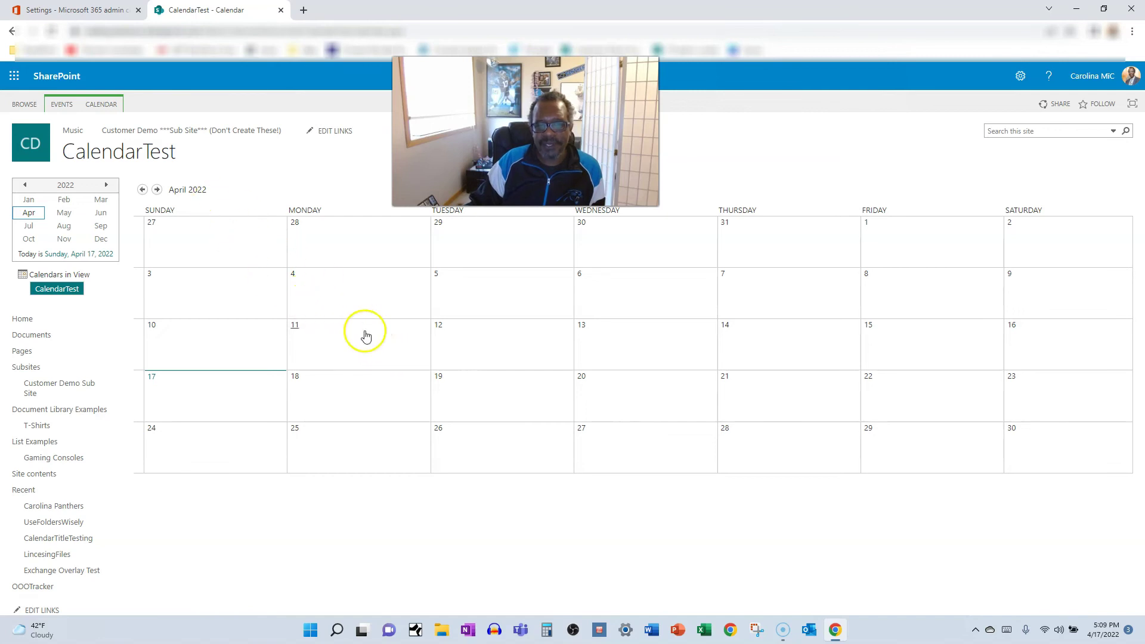
pyautogui.click(380, 350)
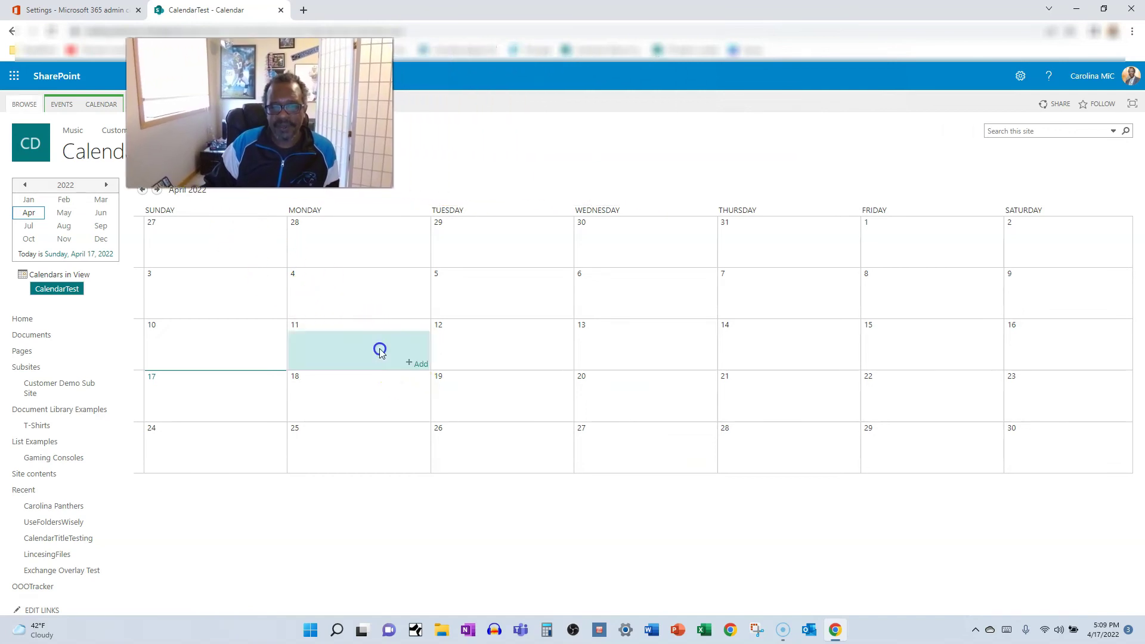
pyautogui.click(418, 364)
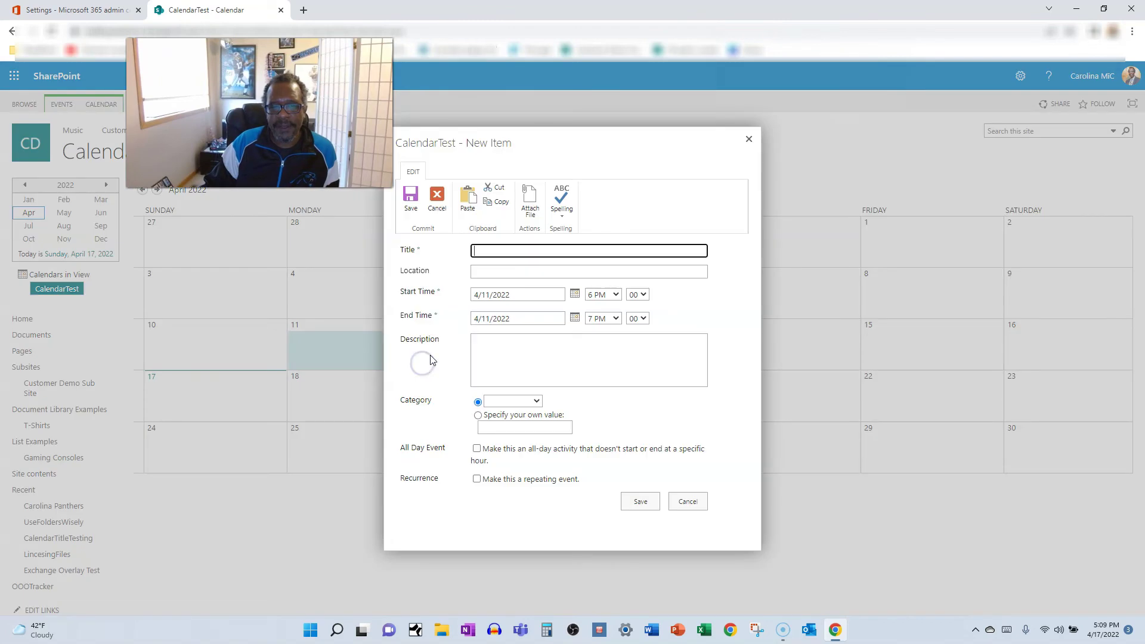
pyautogui.click(689, 504)
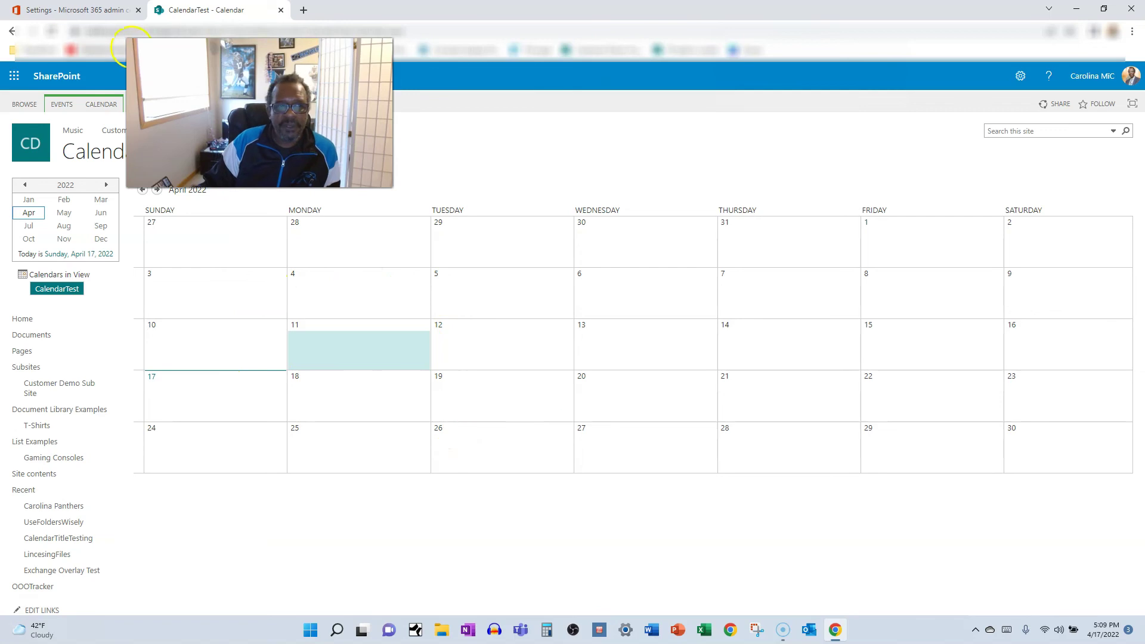
# Go back twice to the OOOTracker April 2022 calendar with the April 18–19 and 25–28 bars.
pyautogui.click(15, 31)
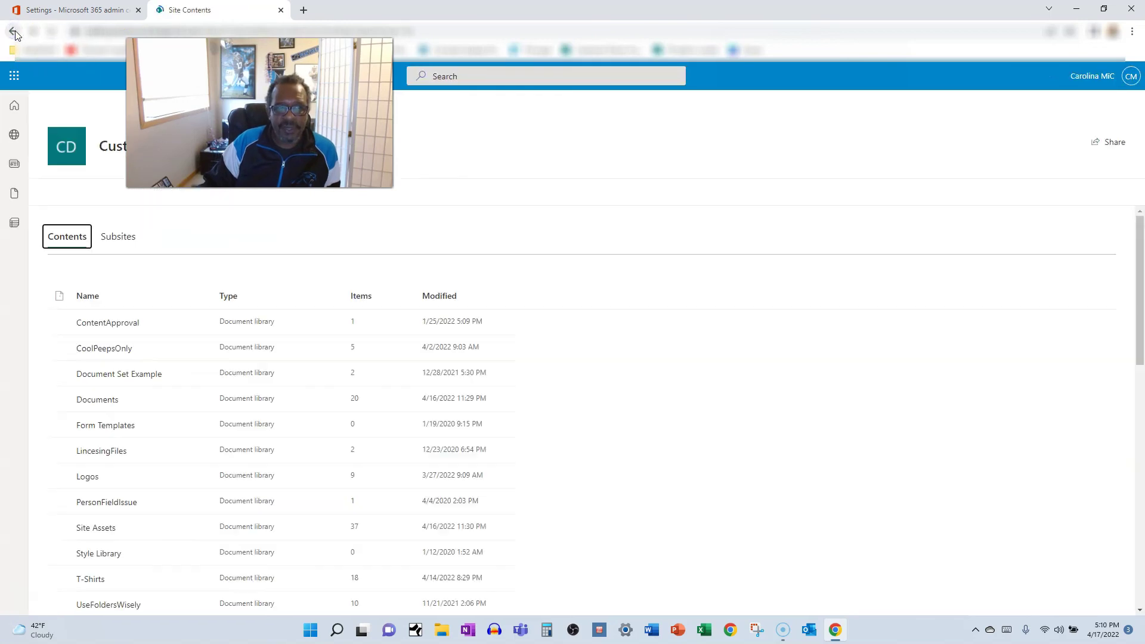
pyautogui.click(13, 31)
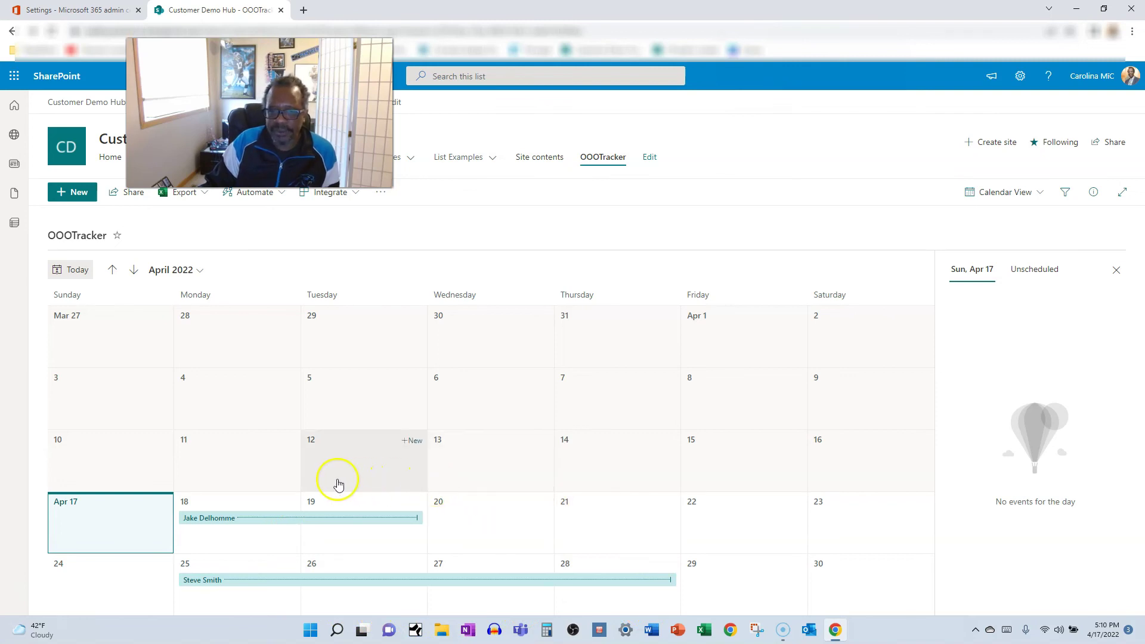
pyautogui.moveTo(334, 523)
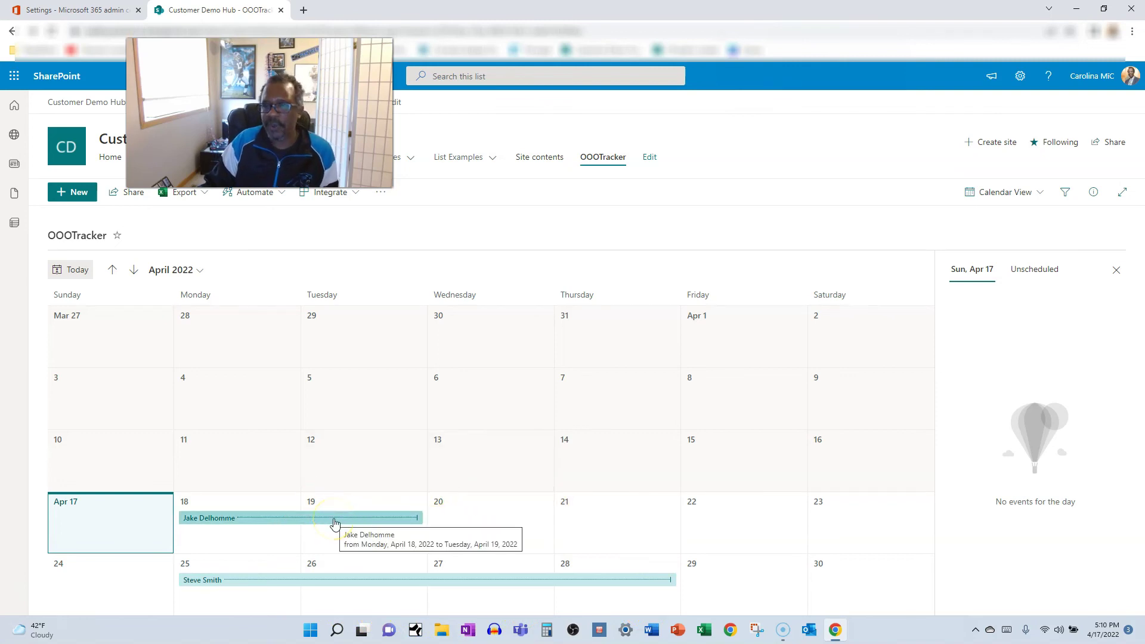